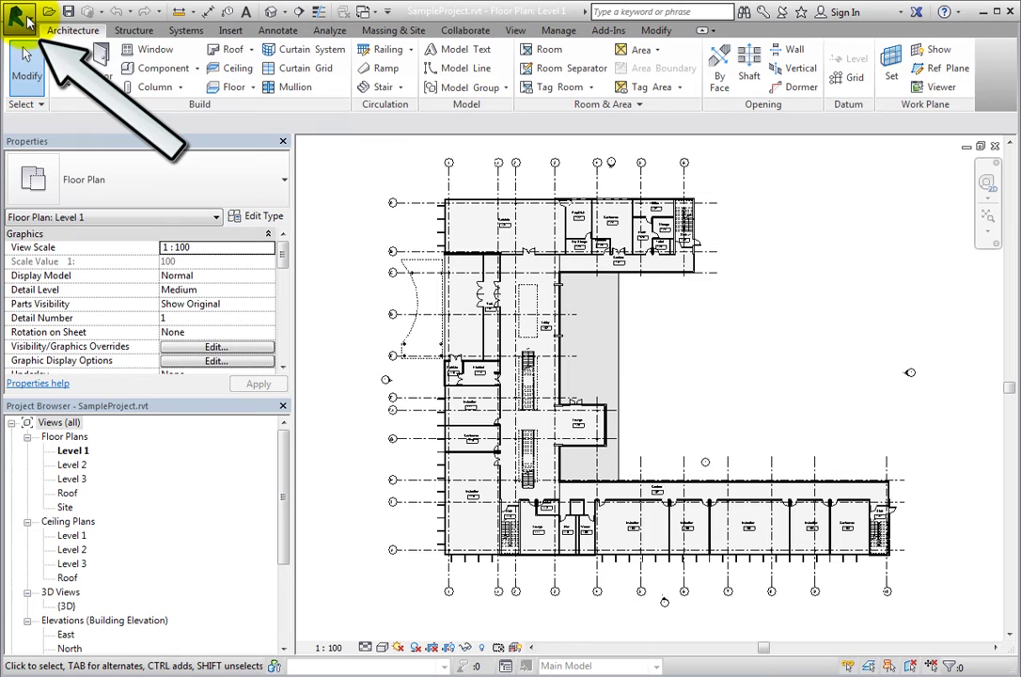
Step: Open Revit's application menu over the SampleProject Level 1 floor plan
click(28, 19)
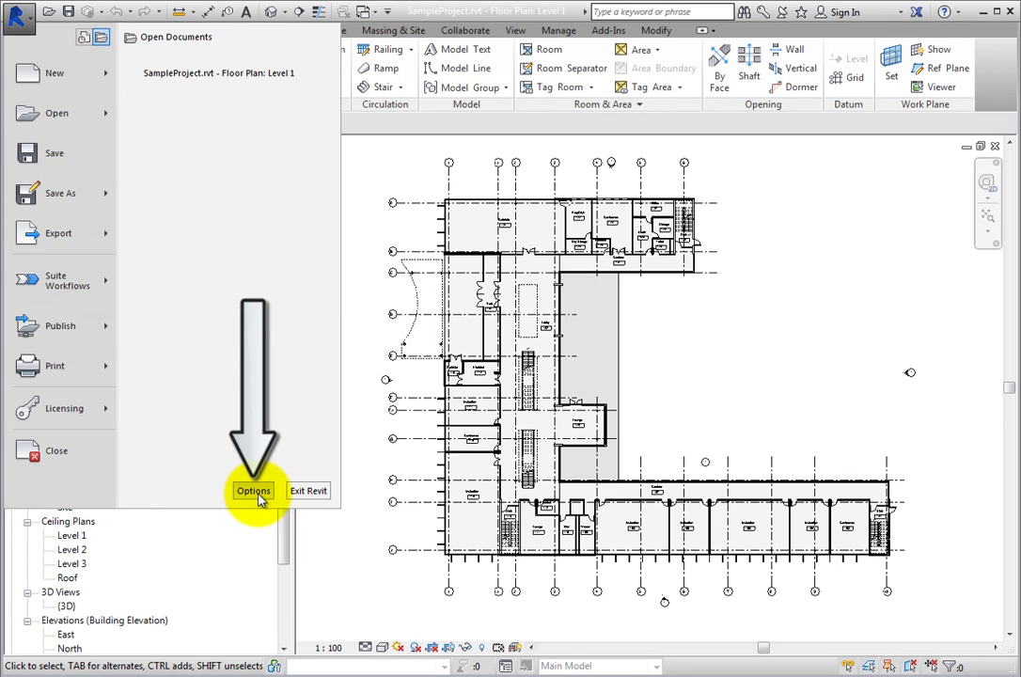
Step: Open Options and browse the User Interface, Graphics, File Locations, Rendering and Check Spelling pages
click(259, 498)
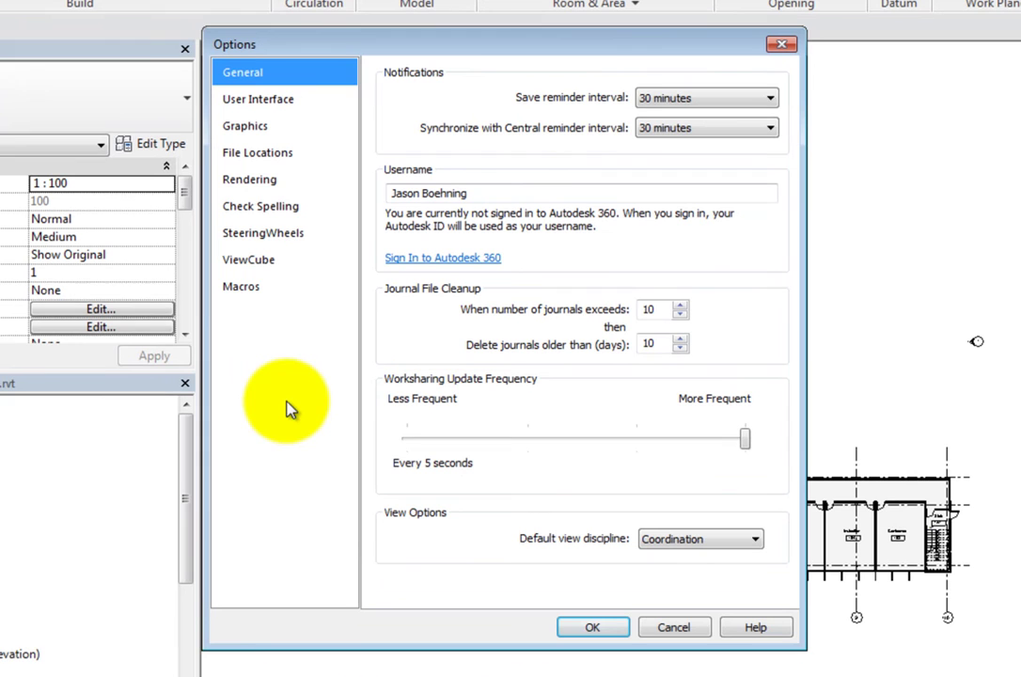
click(311, 102)
click(310, 125)
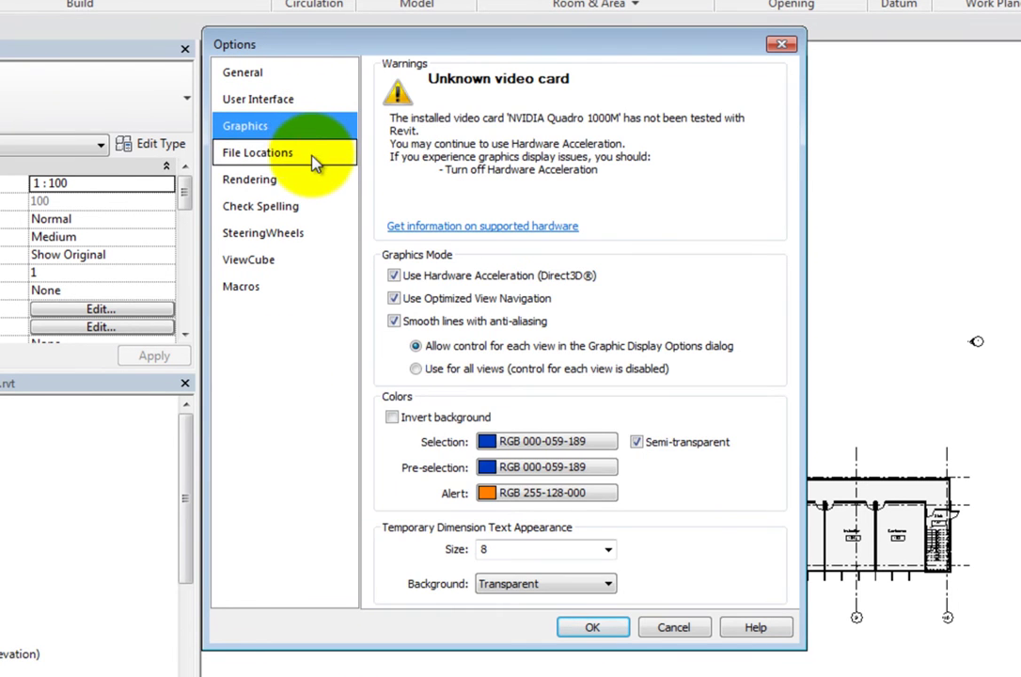
click(314, 158)
click(314, 184)
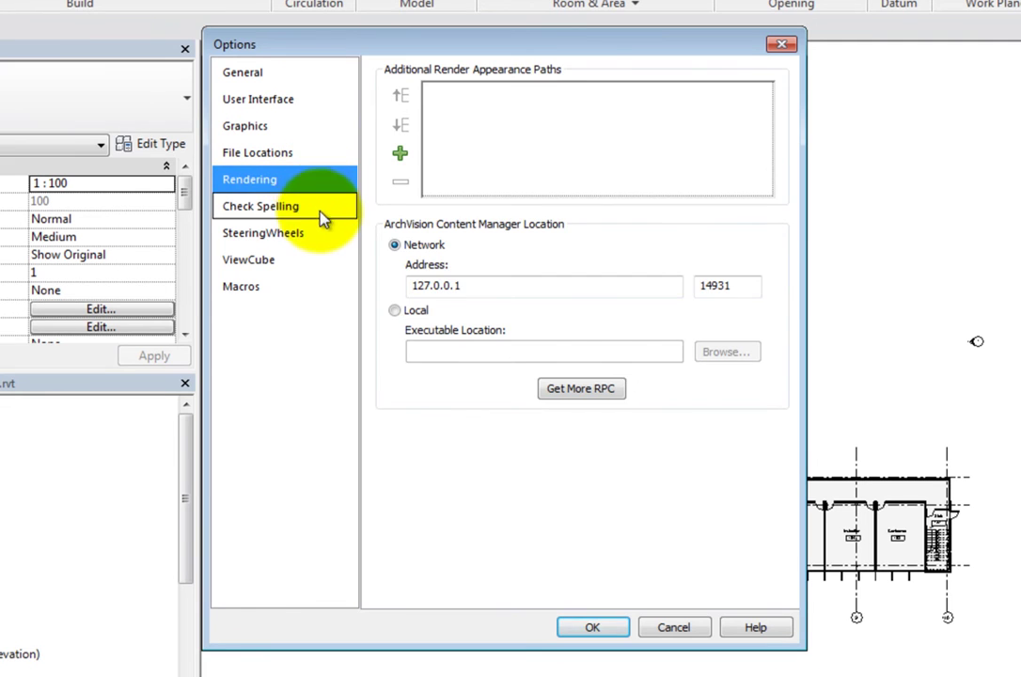
click(319, 214)
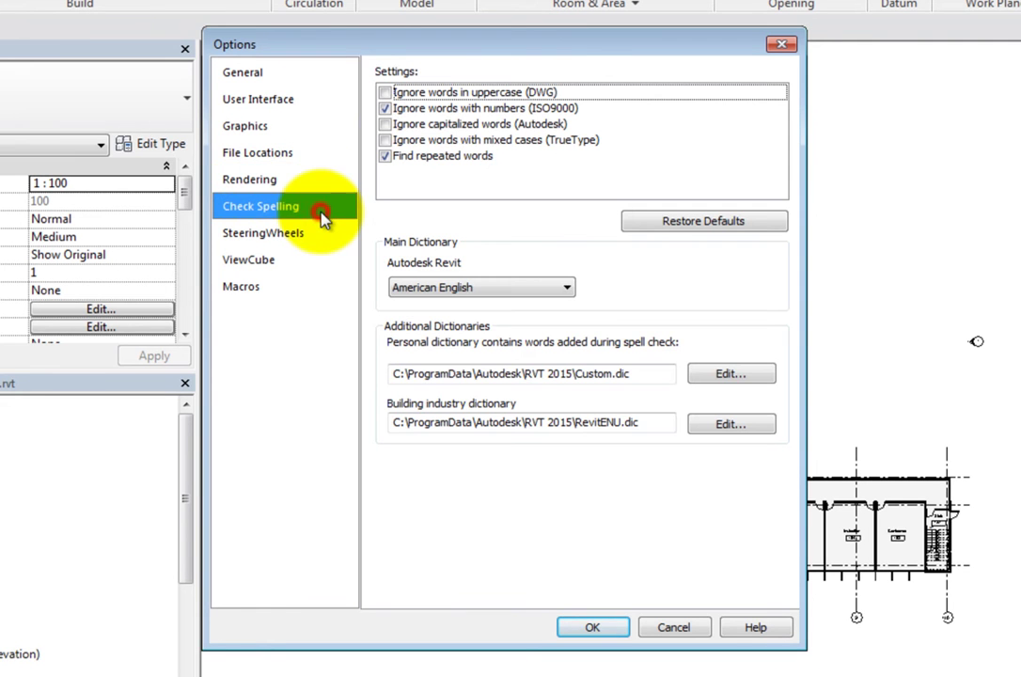
Step: On the General page, check the save and sync reminder intervals, keeping both at 30 minutes
click(310, 82)
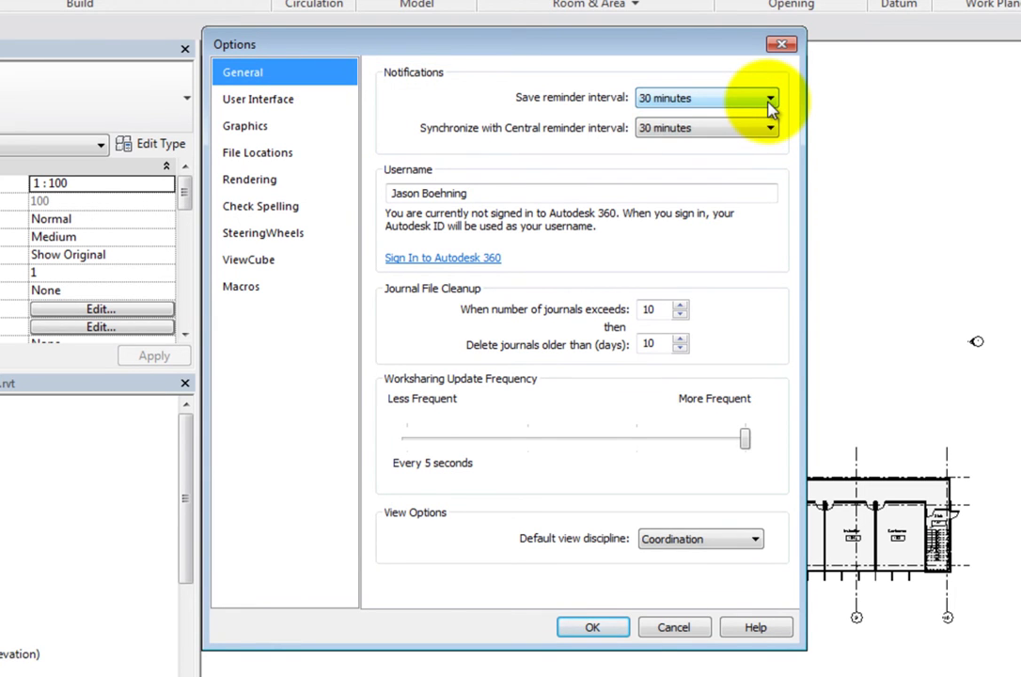
click(770, 100)
click(770, 101)
click(770, 129)
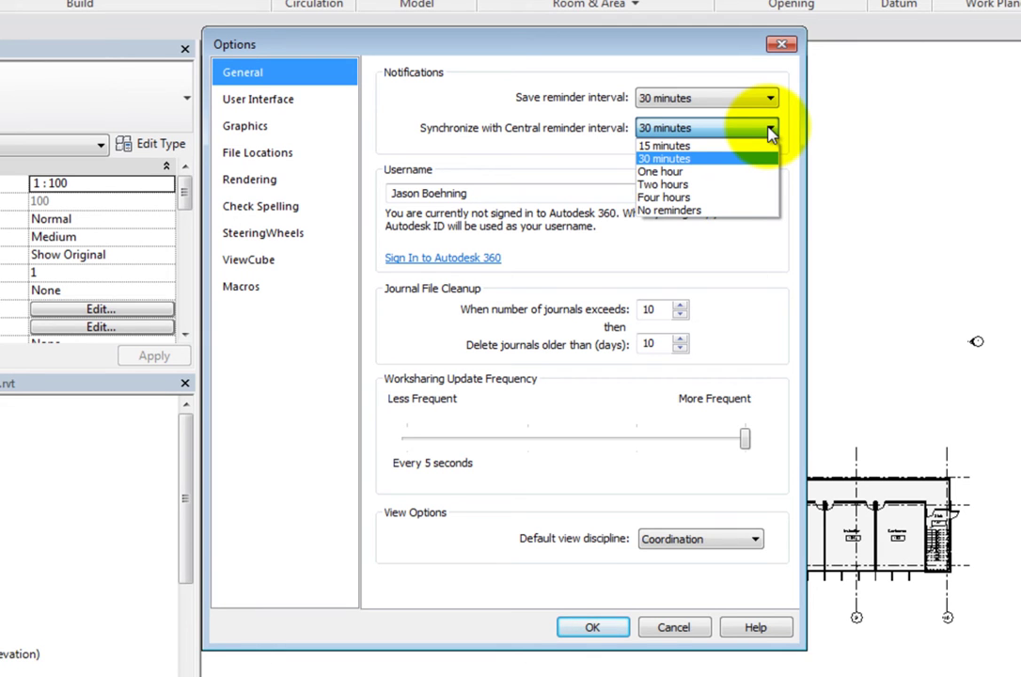
click(769, 132)
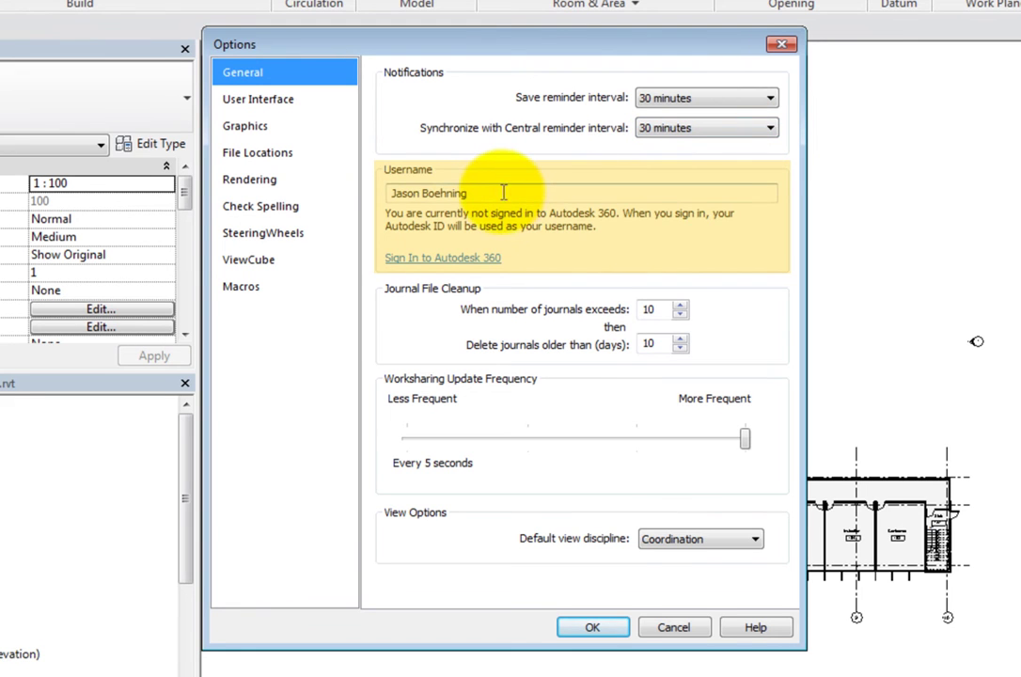
Step: Select the Username text and start an Autodesk 360 sign-in, then dismiss it
drag(500, 191, 390, 192)
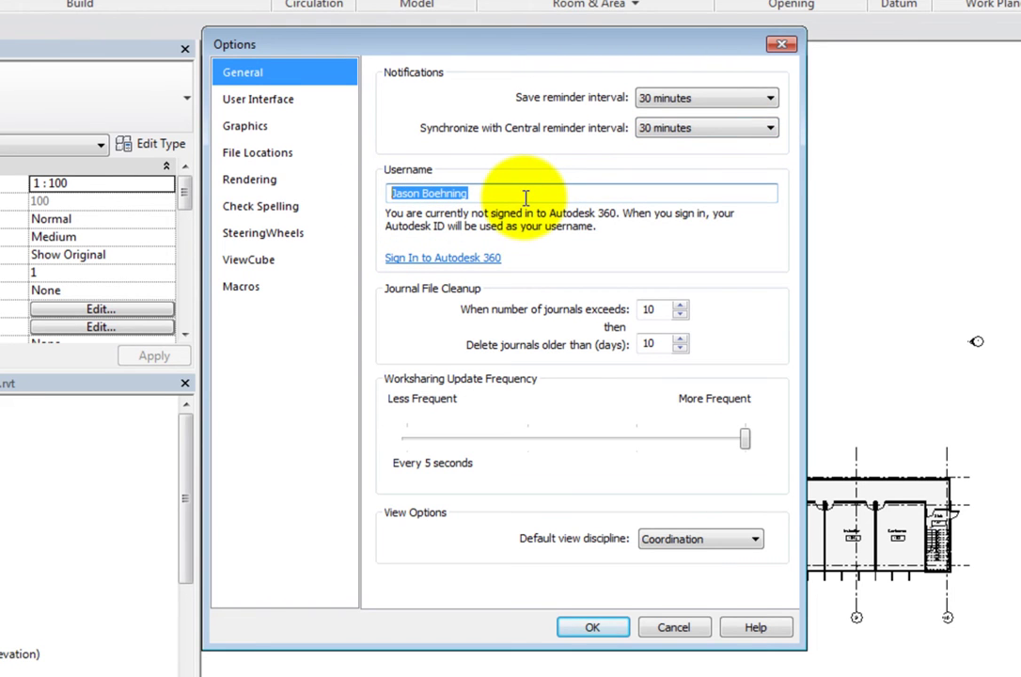
click(485, 263)
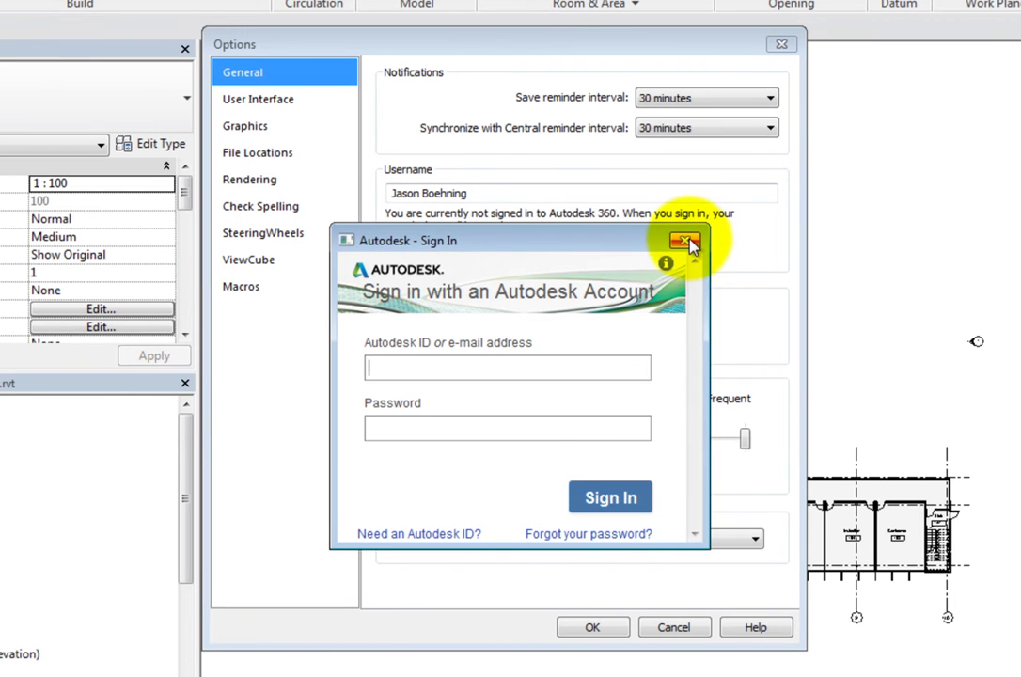
click(686, 241)
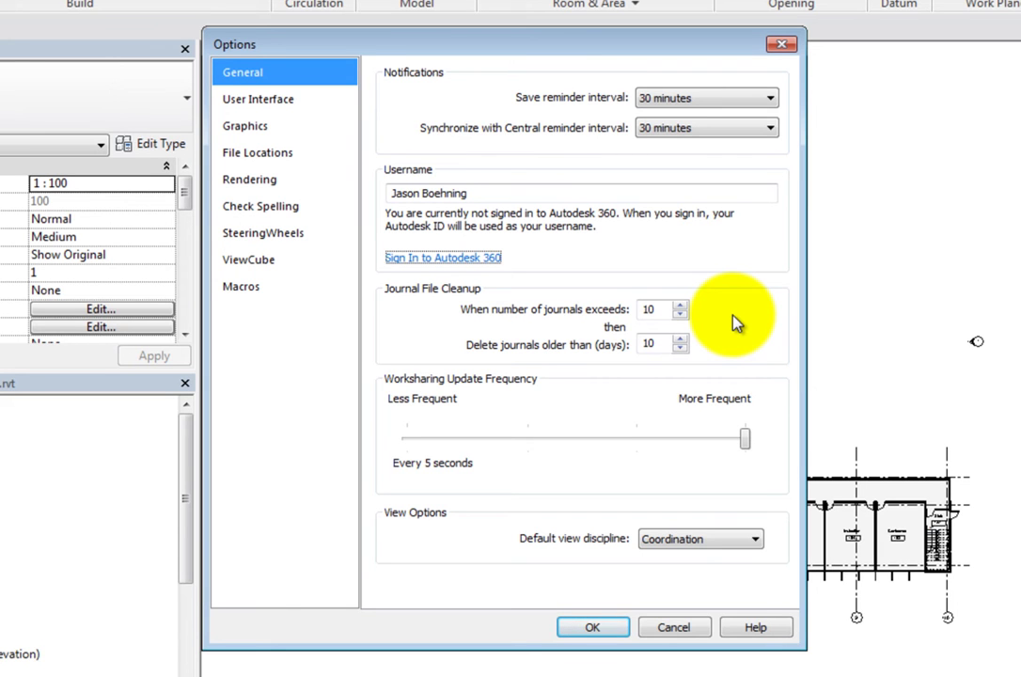
double_click(653, 310)
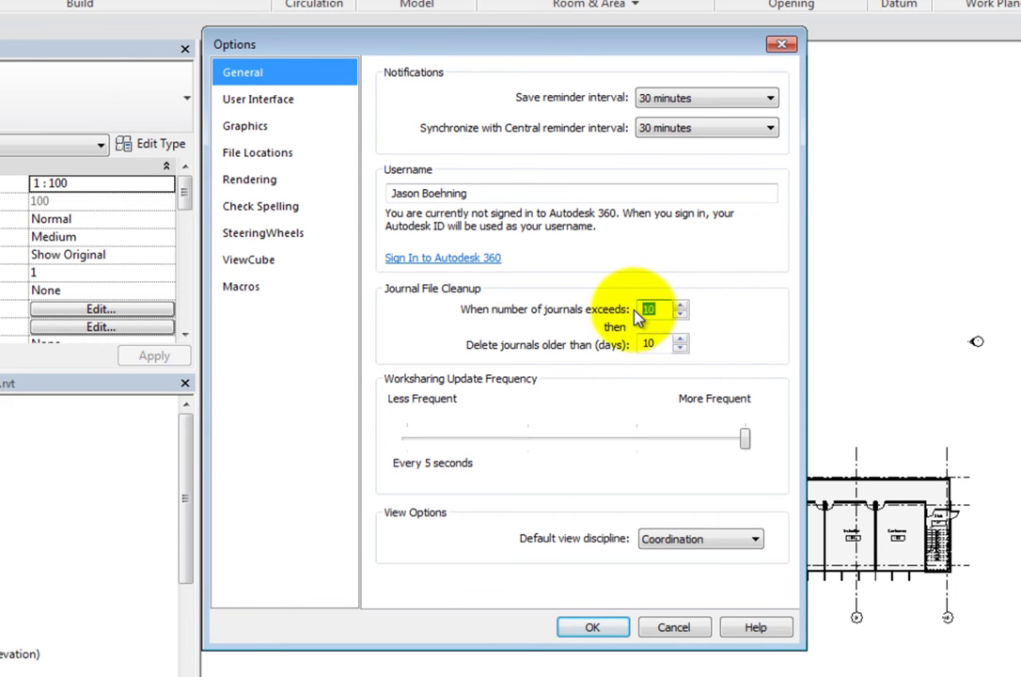
drag(669, 343, 635, 344)
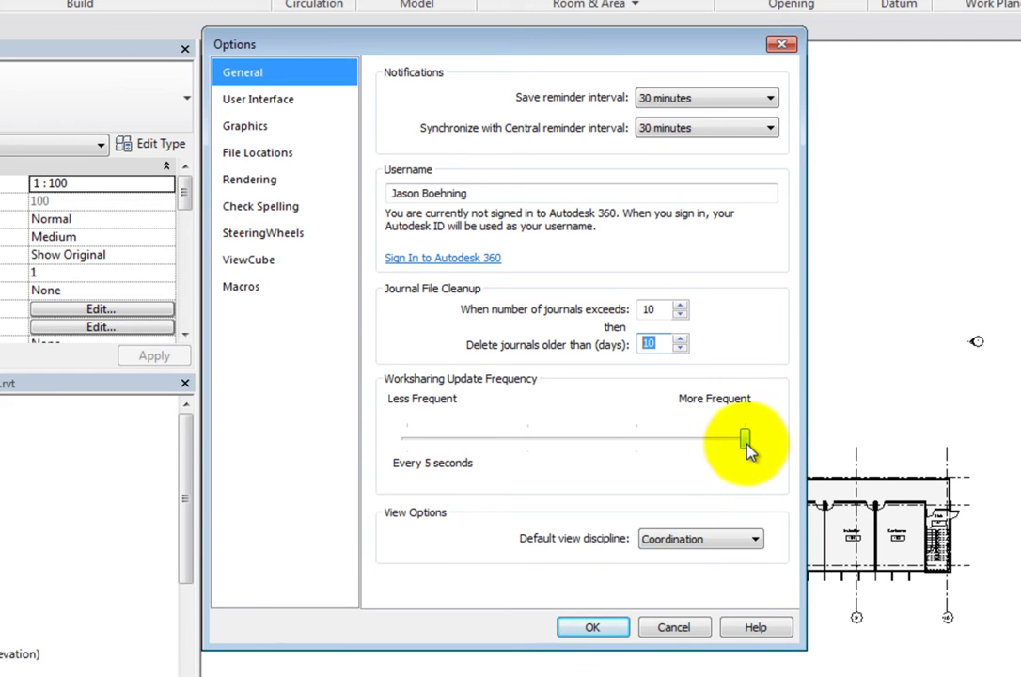
drag(746, 445, 405, 445)
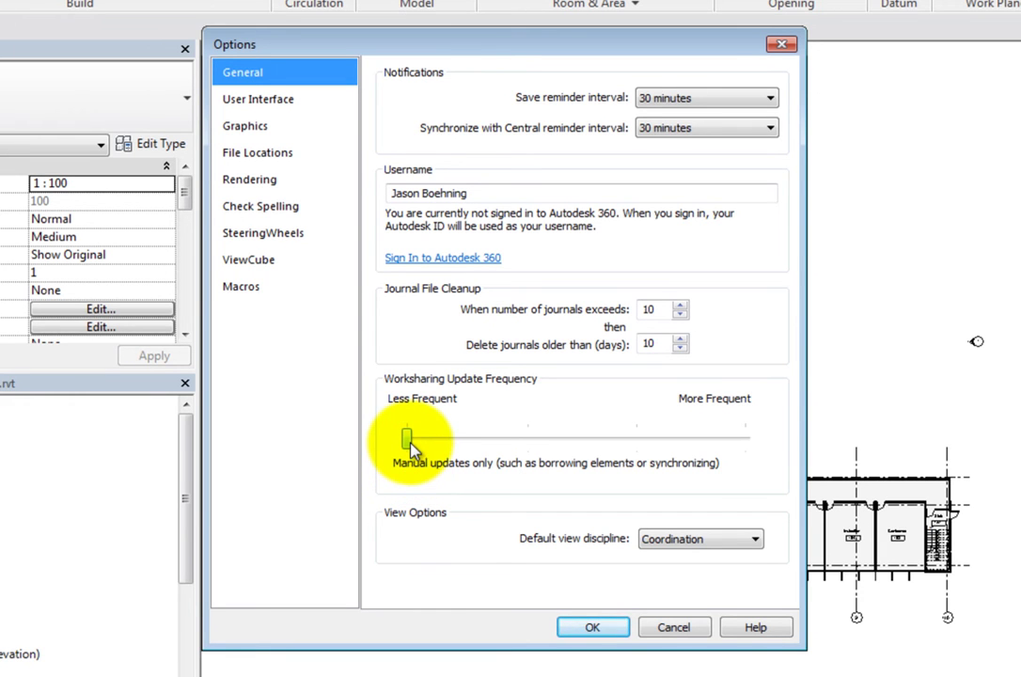
drag(410, 445, 758, 458)
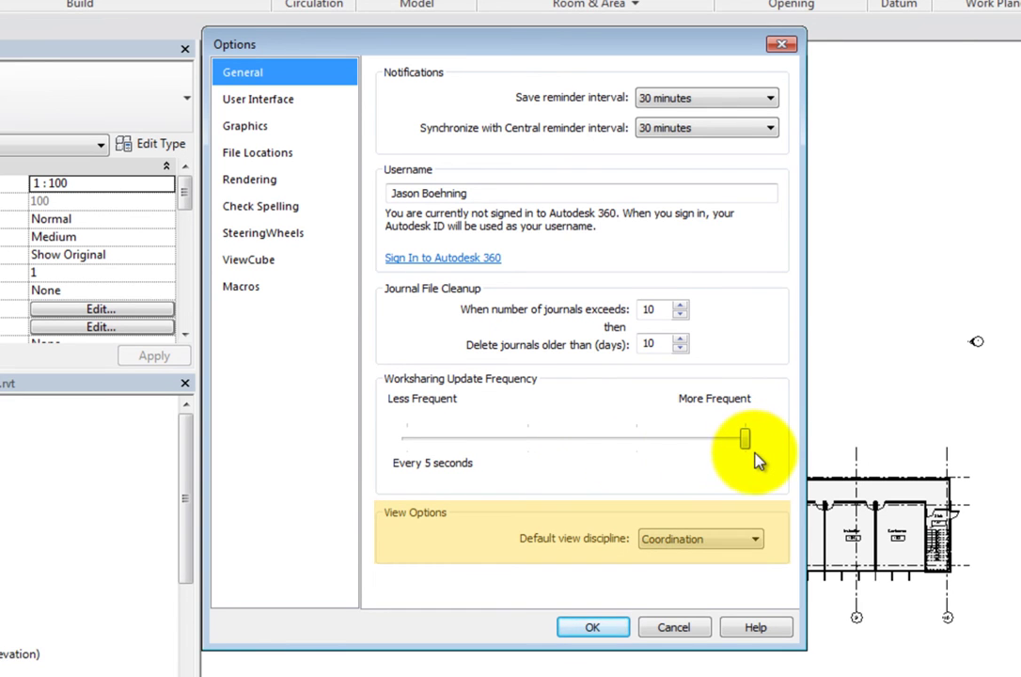
click(754, 541)
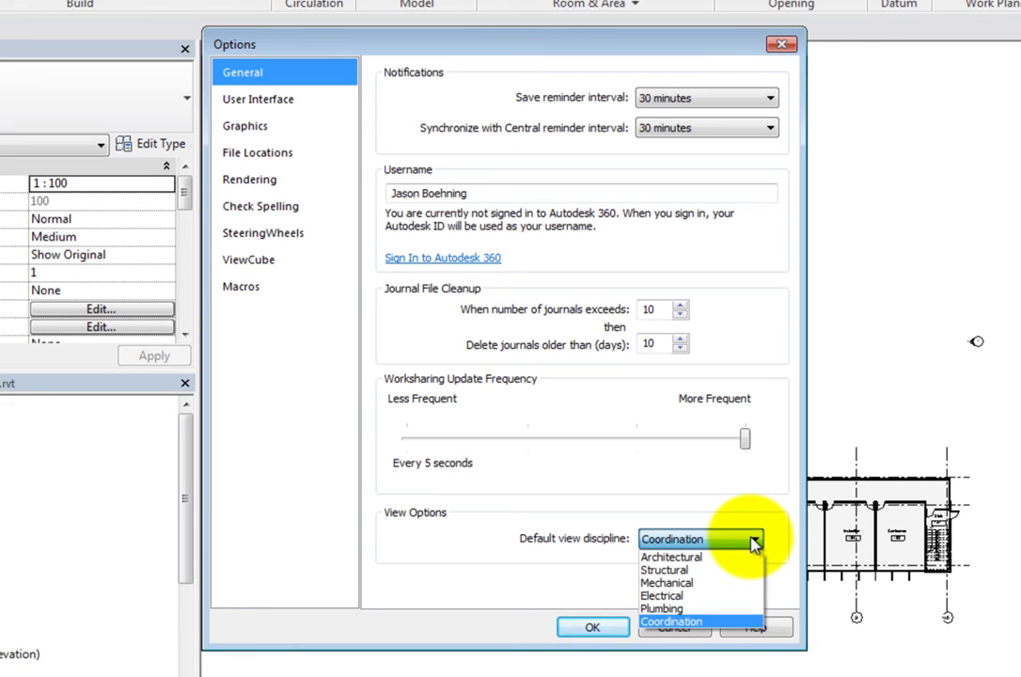
Step: Keep Coordination as the default discipline and switch to the User Interface options page
click(753, 541)
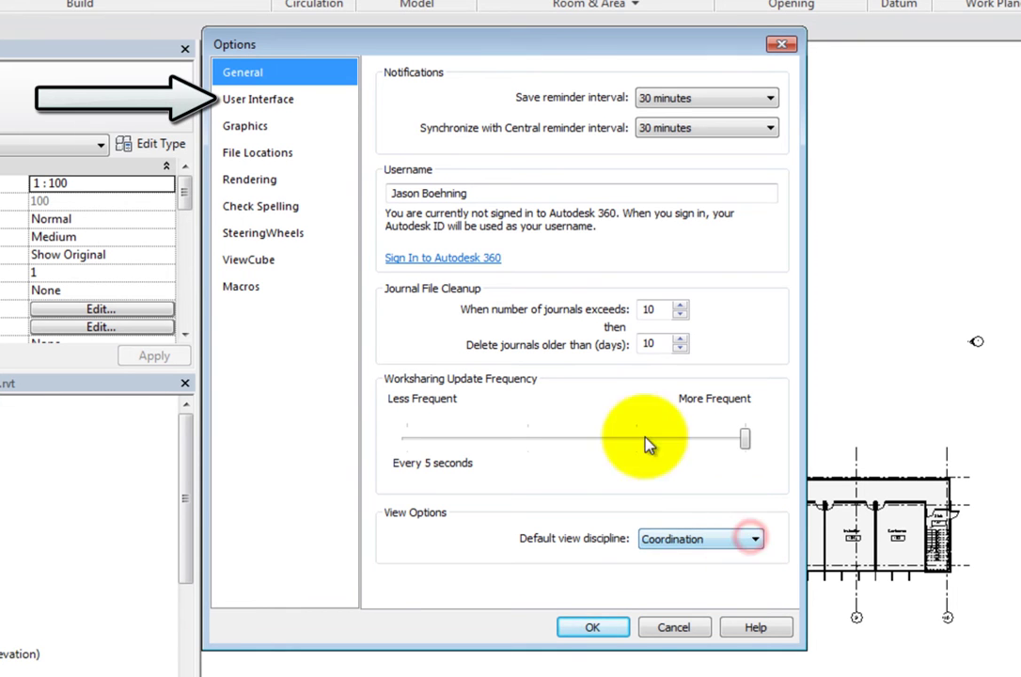
click(289, 98)
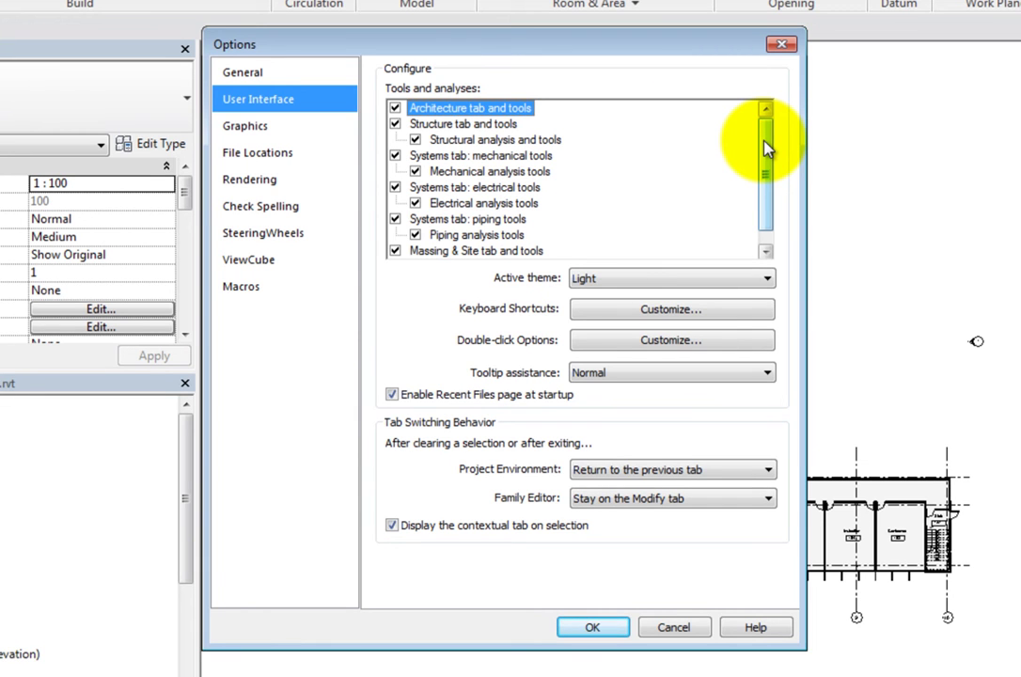
mouse_move(764, 147)
mouse_down()
mouse_move(764, 163)
mouse_move(767, 146)
mouse_up()
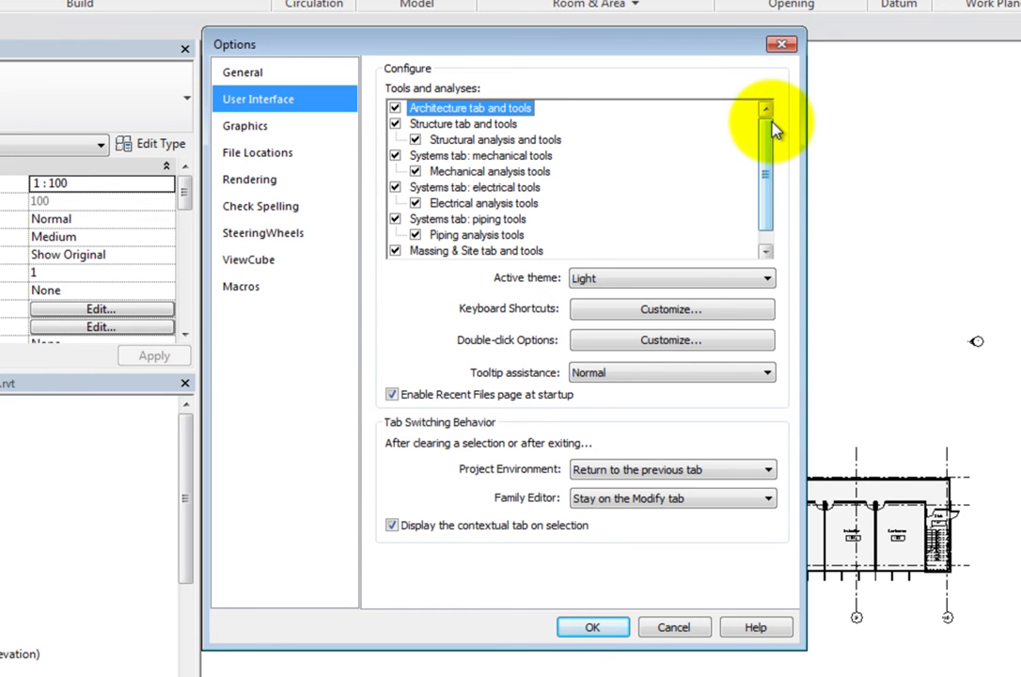
Step: Toggle the Architecture, Structure, Structural analysis, mechanical and Mechanical analysis options, leaving all enabled
click(395, 110)
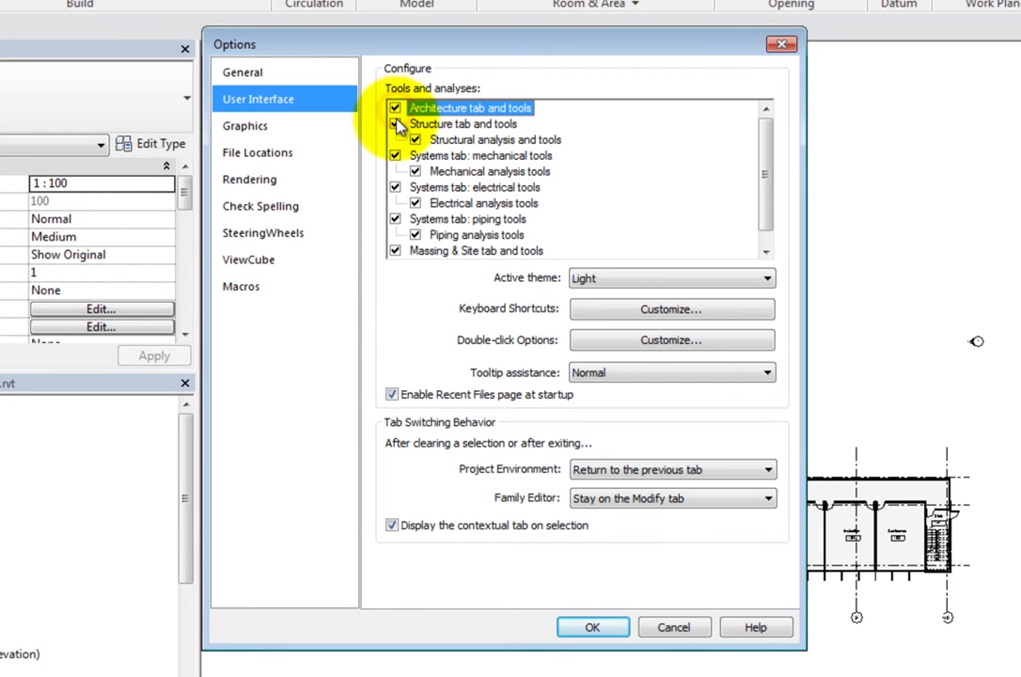
click(395, 124)
click(395, 124)
click(414, 140)
click(415, 140)
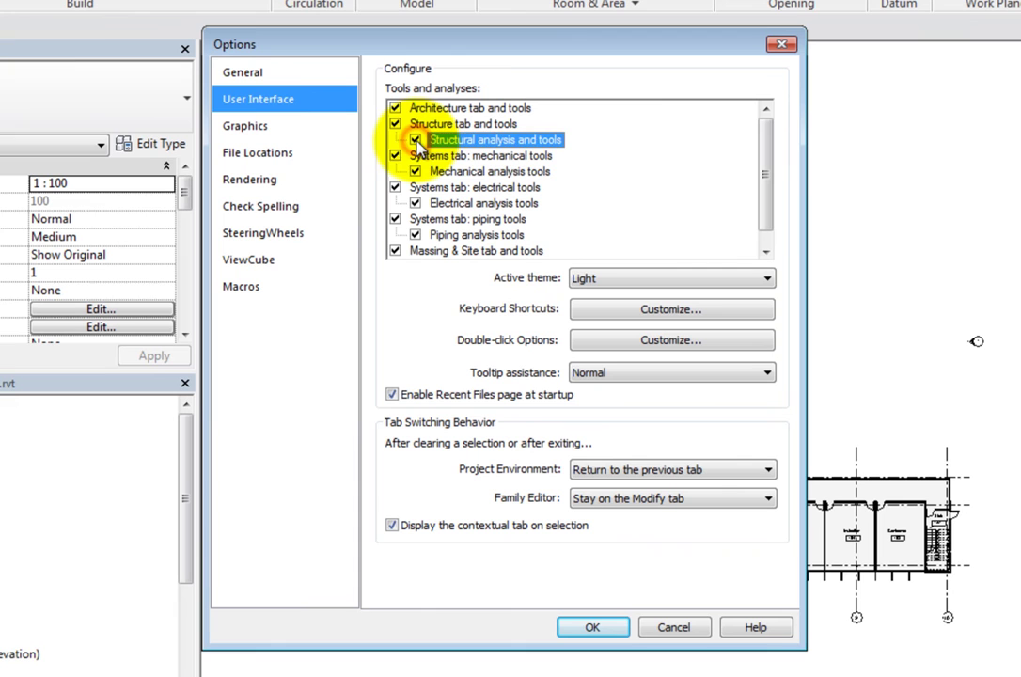
click(396, 156)
click(396, 156)
click(415, 172)
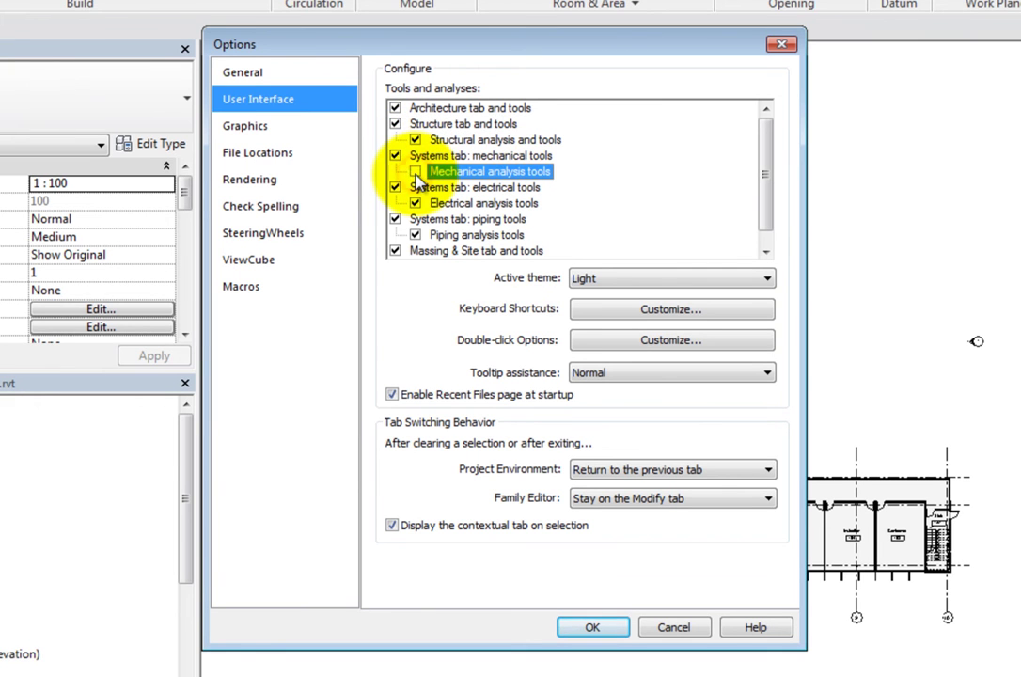
click(414, 172)
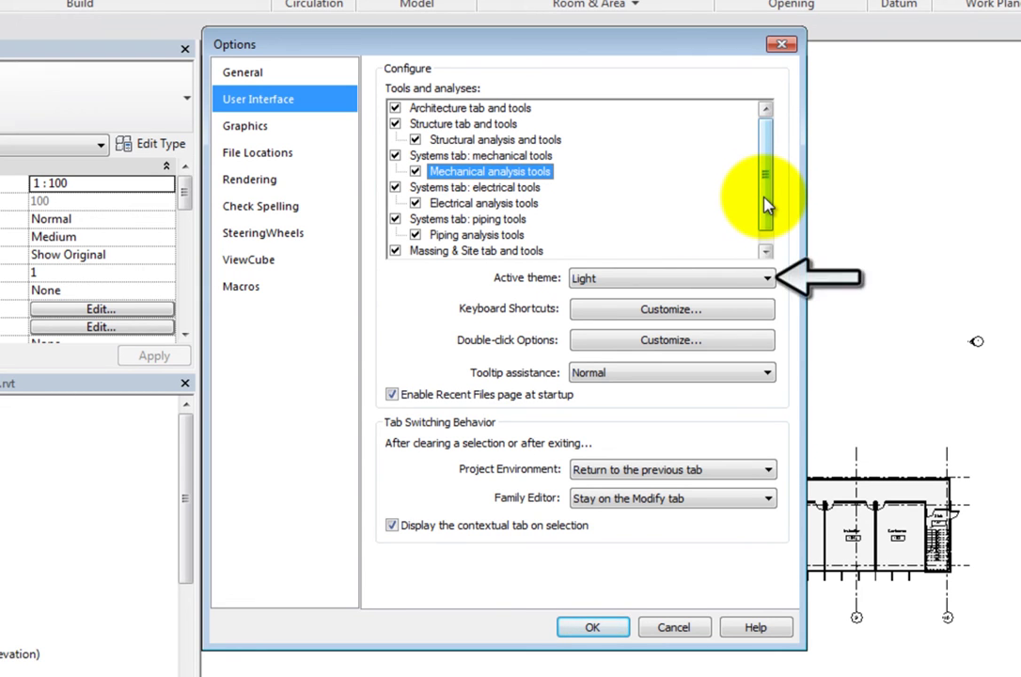
click(765, 279)
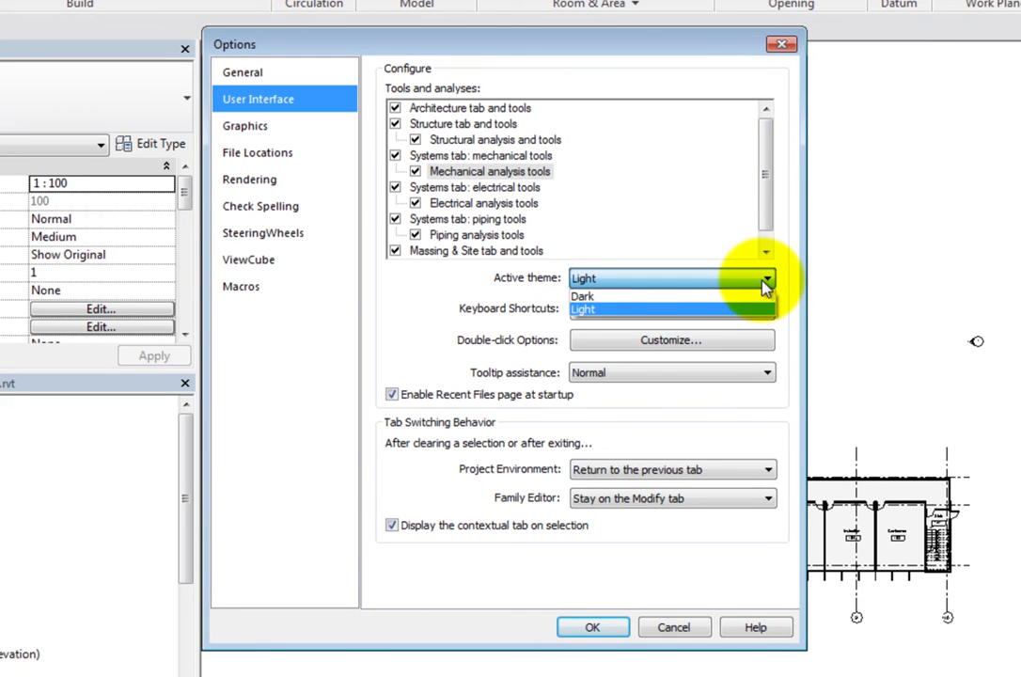
click(765, 281)
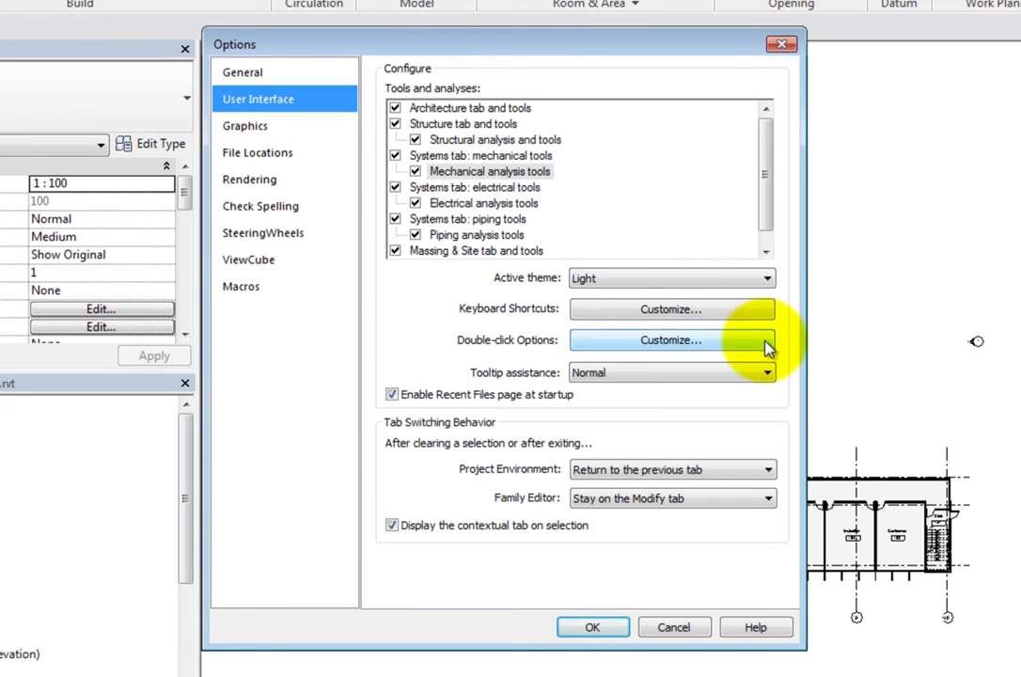
click(766, 375)
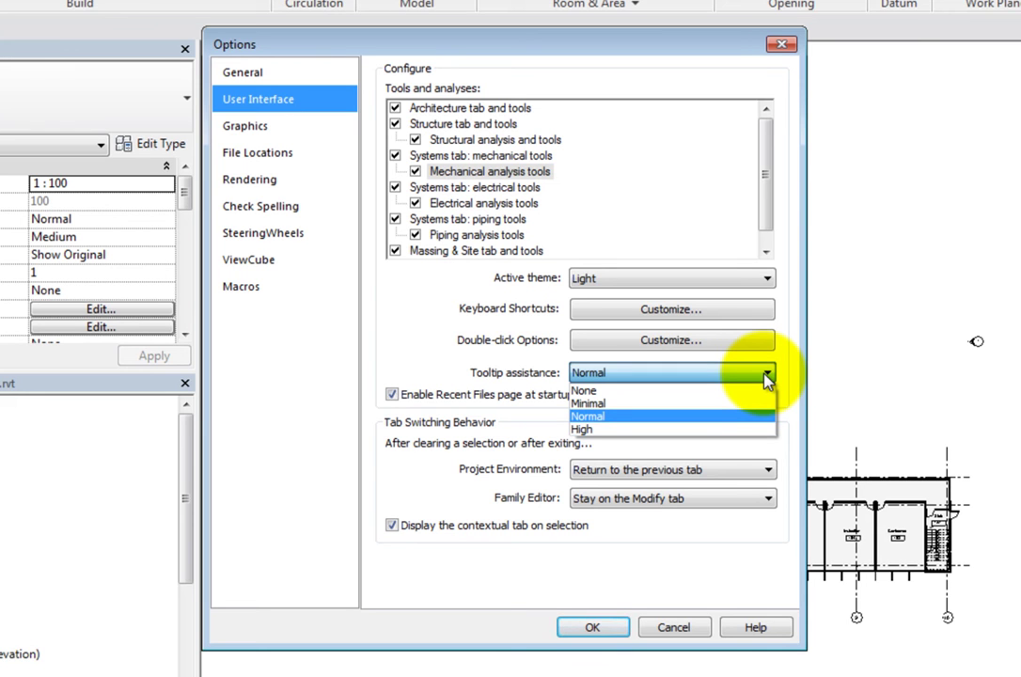
click(766, 376)
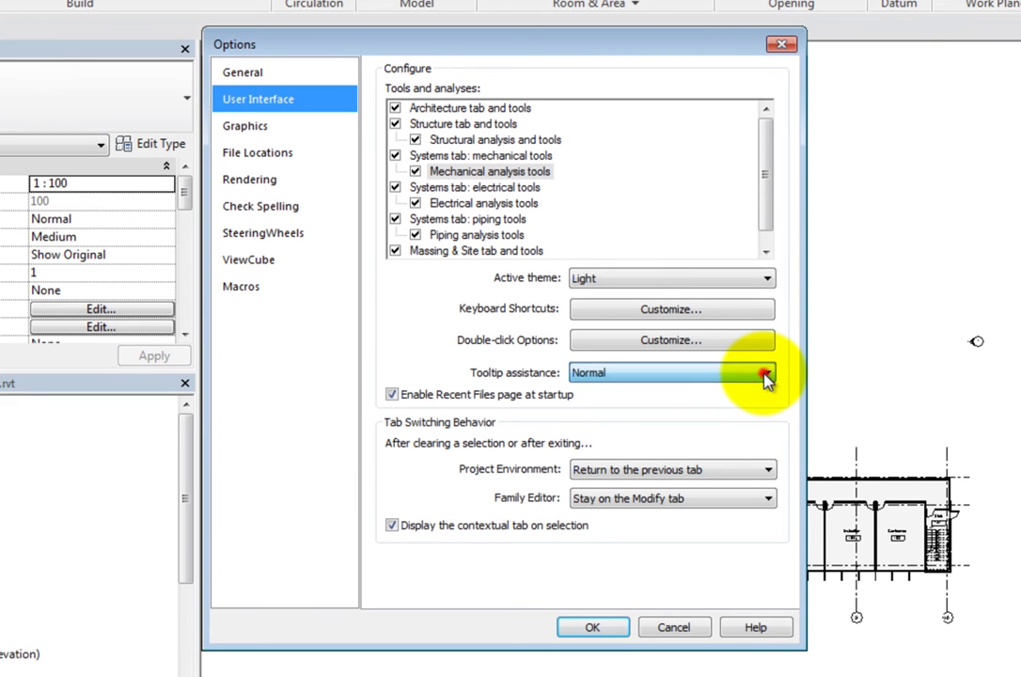
click(390, 395)
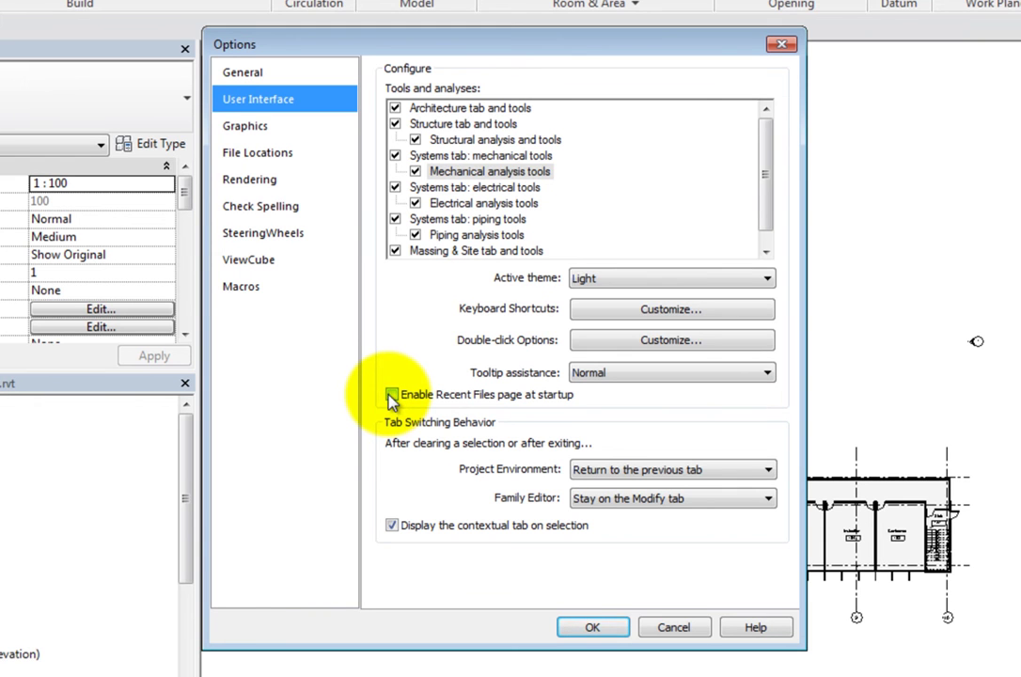
click(390, 395)
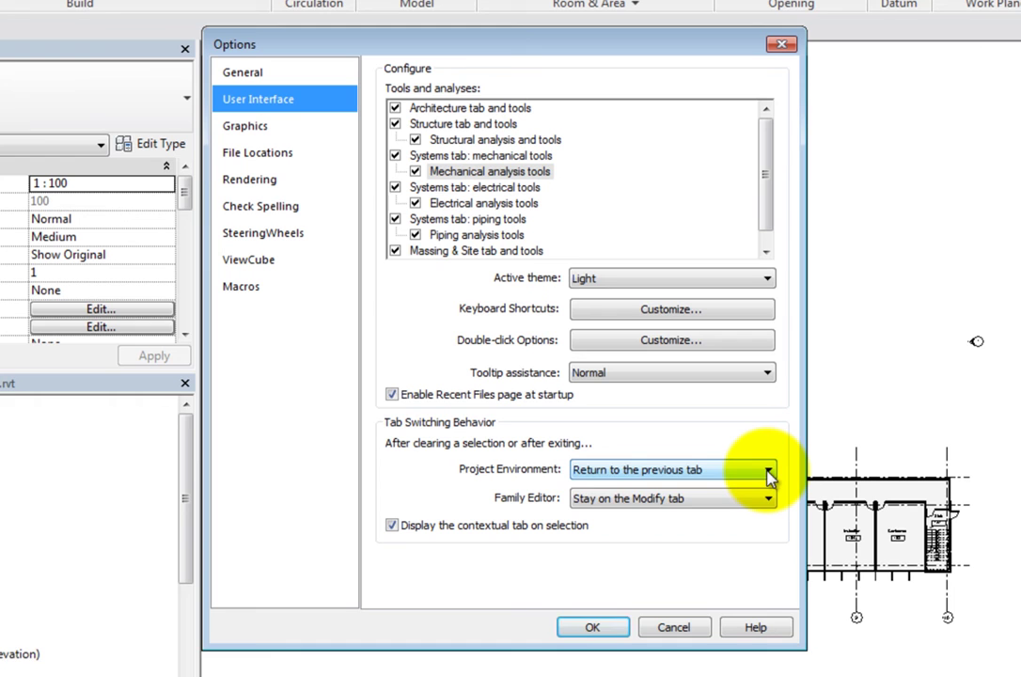
click(768, 470)
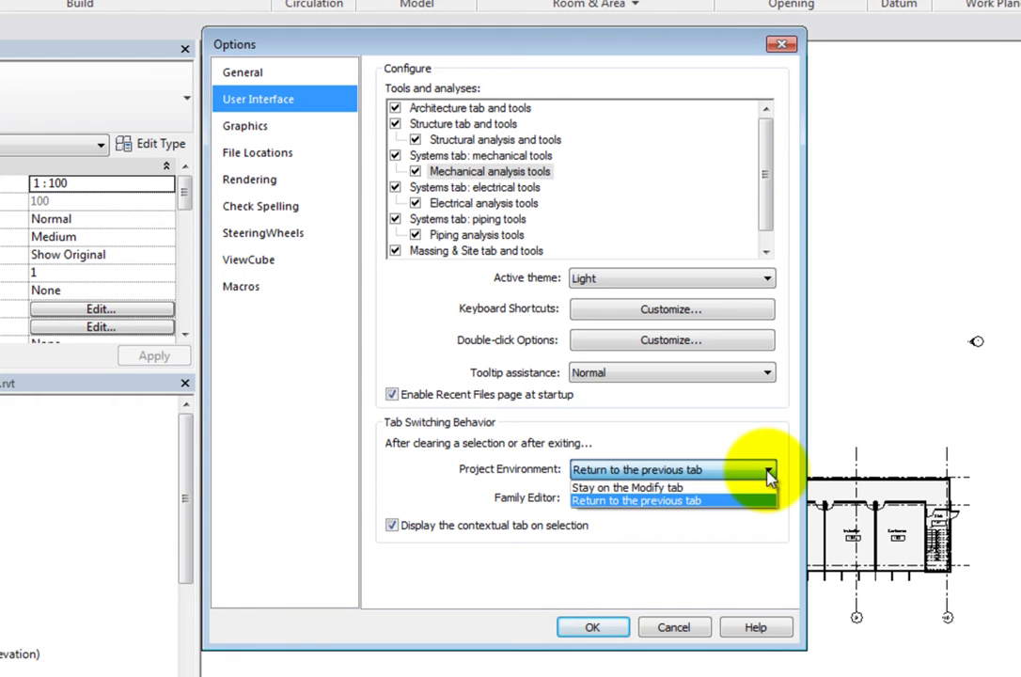
click(768, 472)
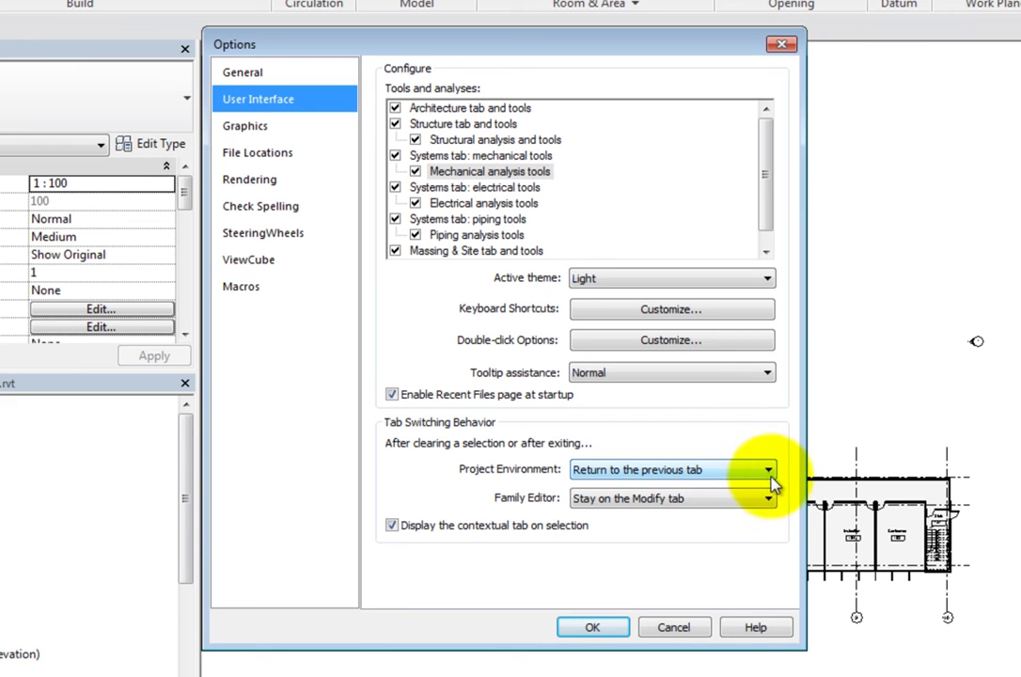
click(768, 501)
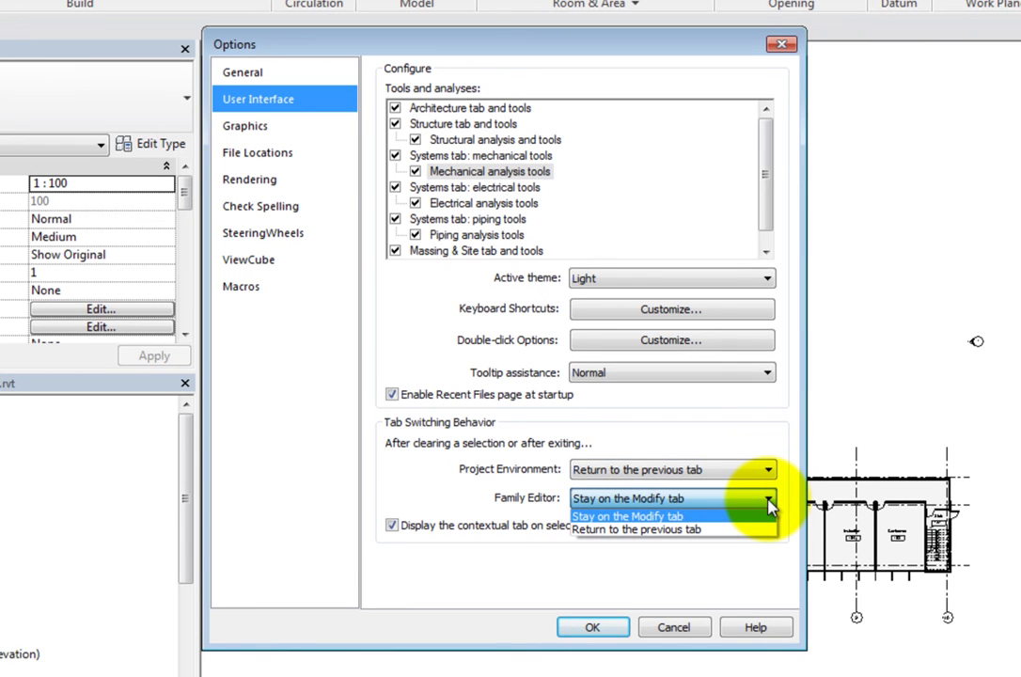
click(769, 501)
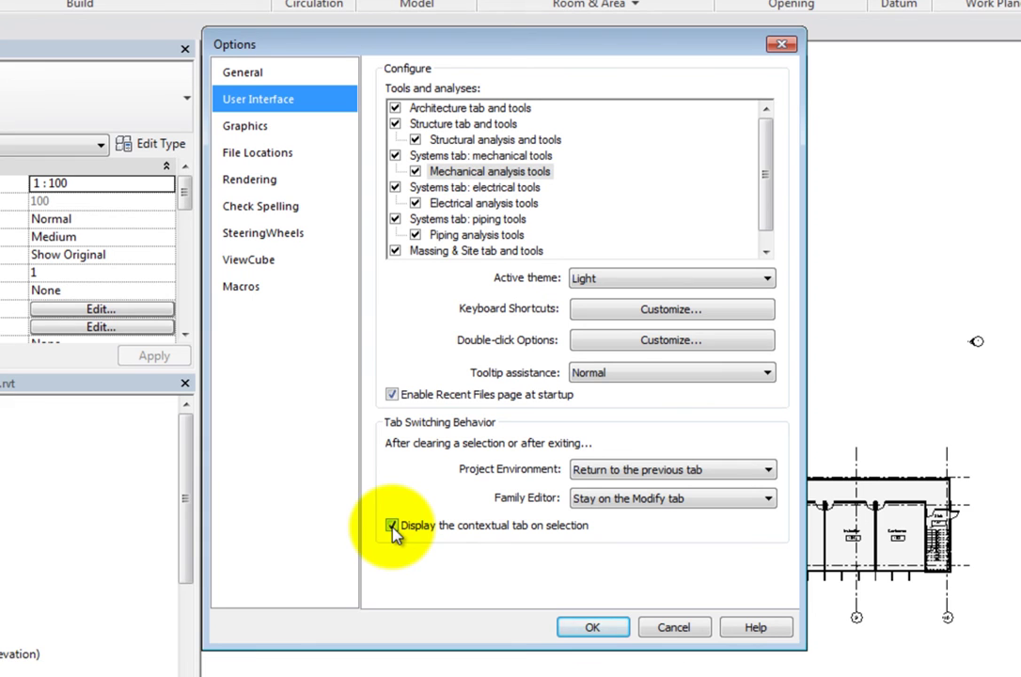
Step: On the Graphics page, toggle hardware acceleration, optimized navigation and anti-aliasing, leaving them enabled
click(285, 132)
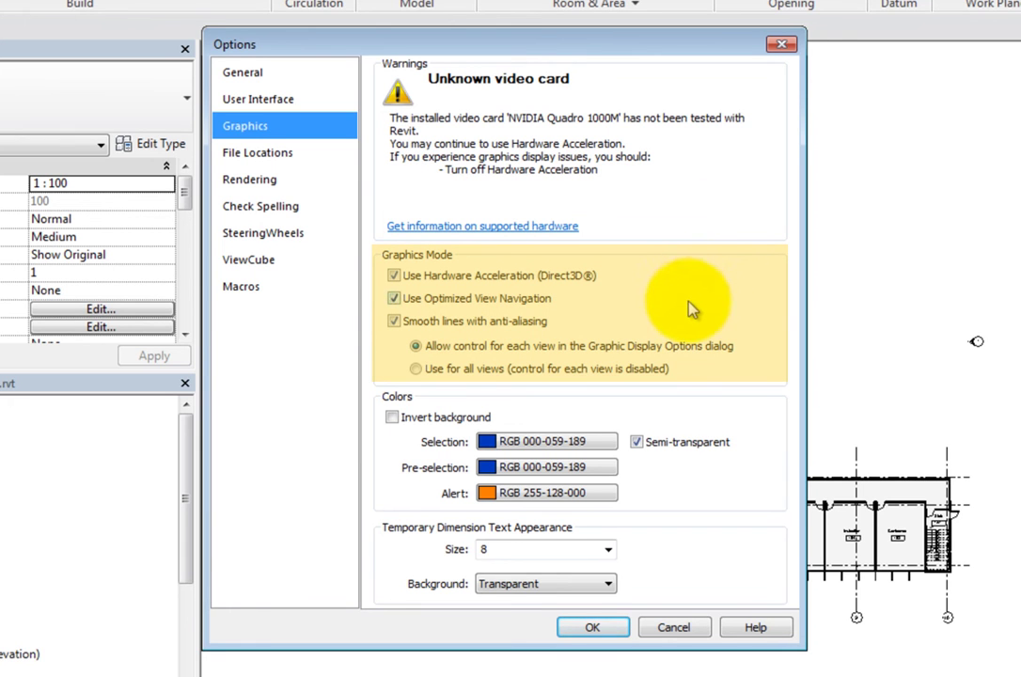
click(393, 275)
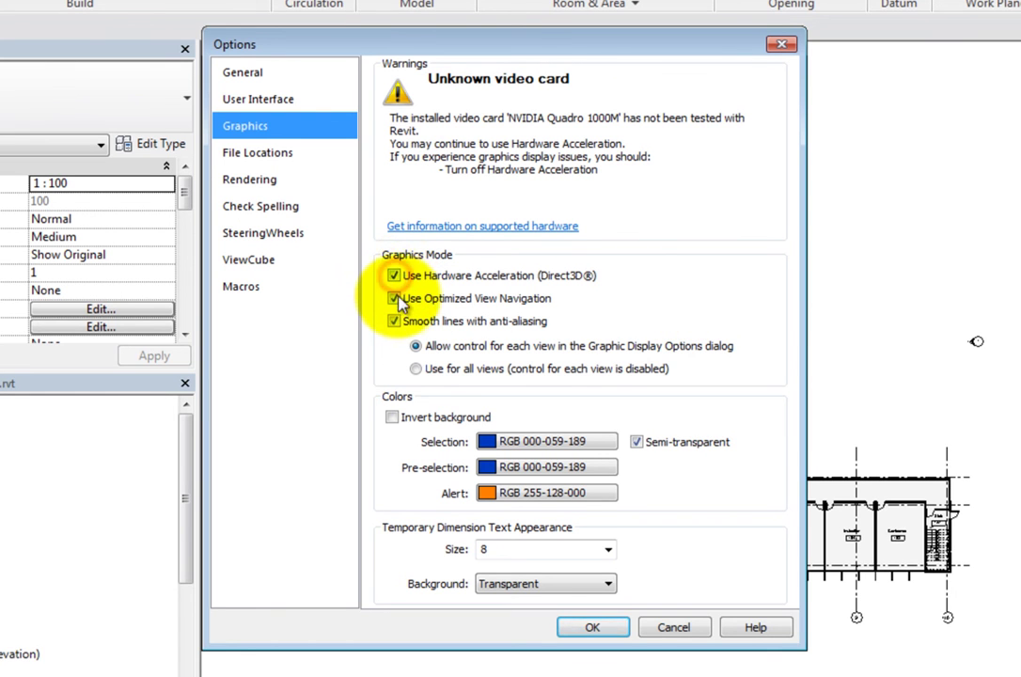
click(393, 297)
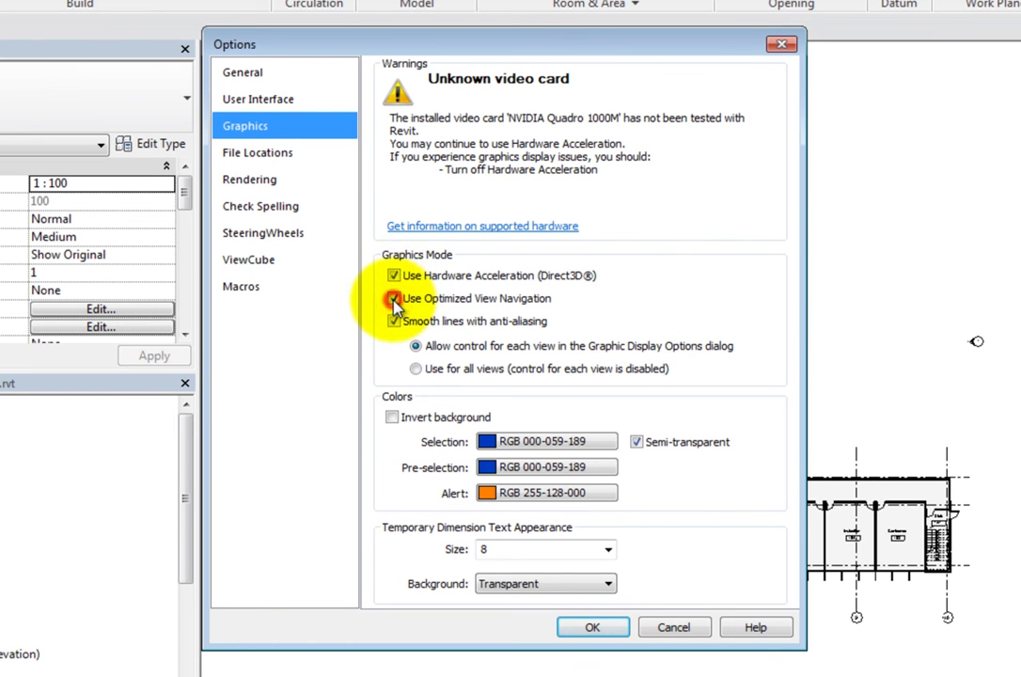
click(393, 322)
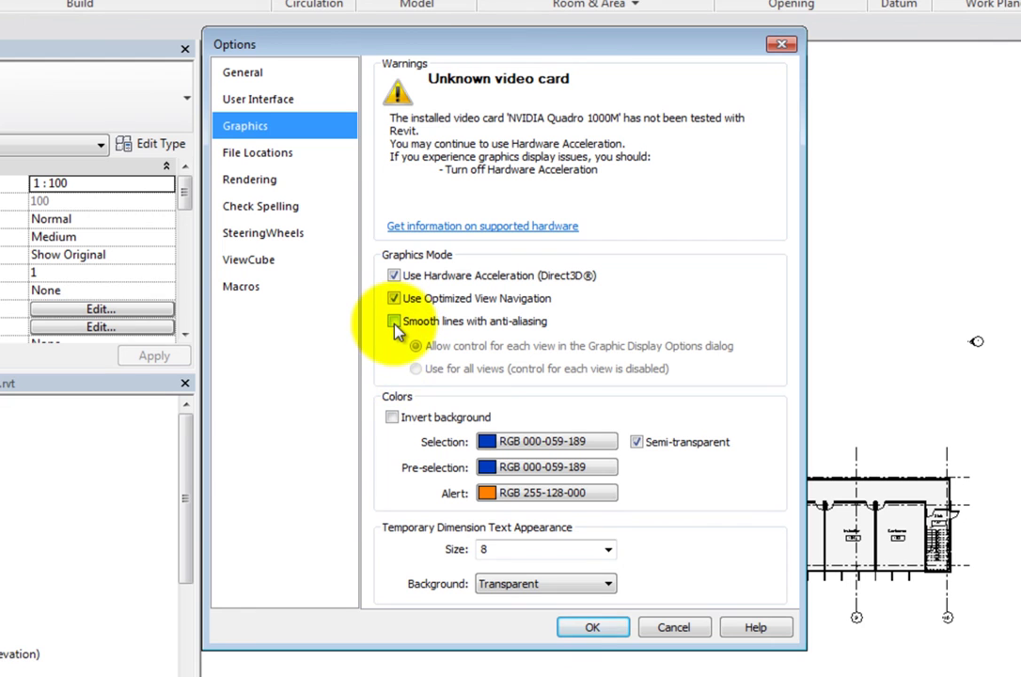
click(394, 321)
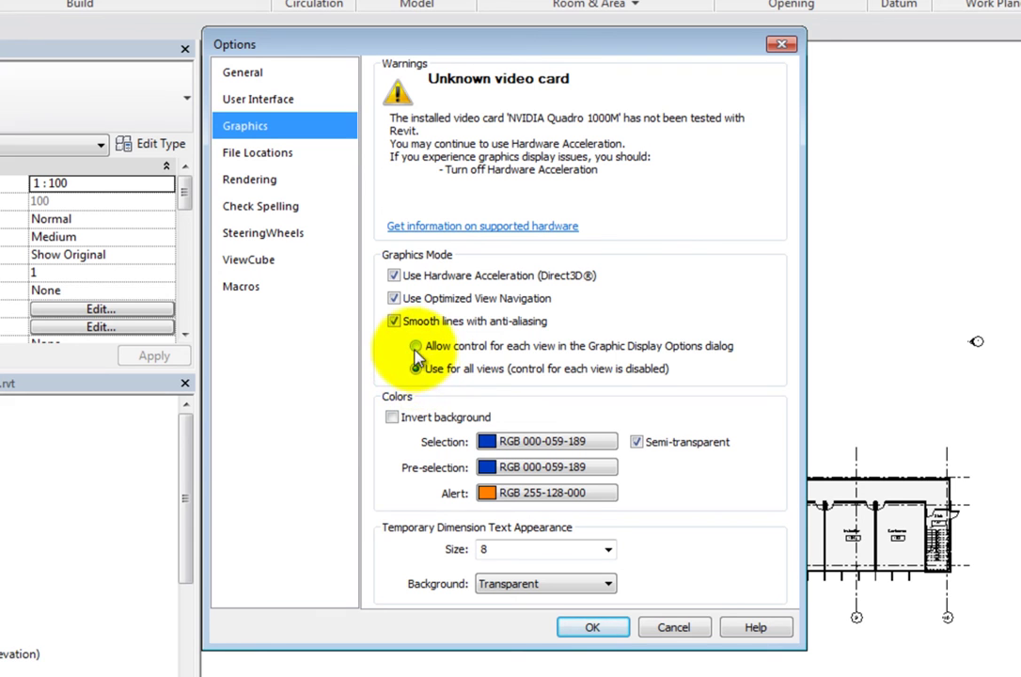
click(417, 346)
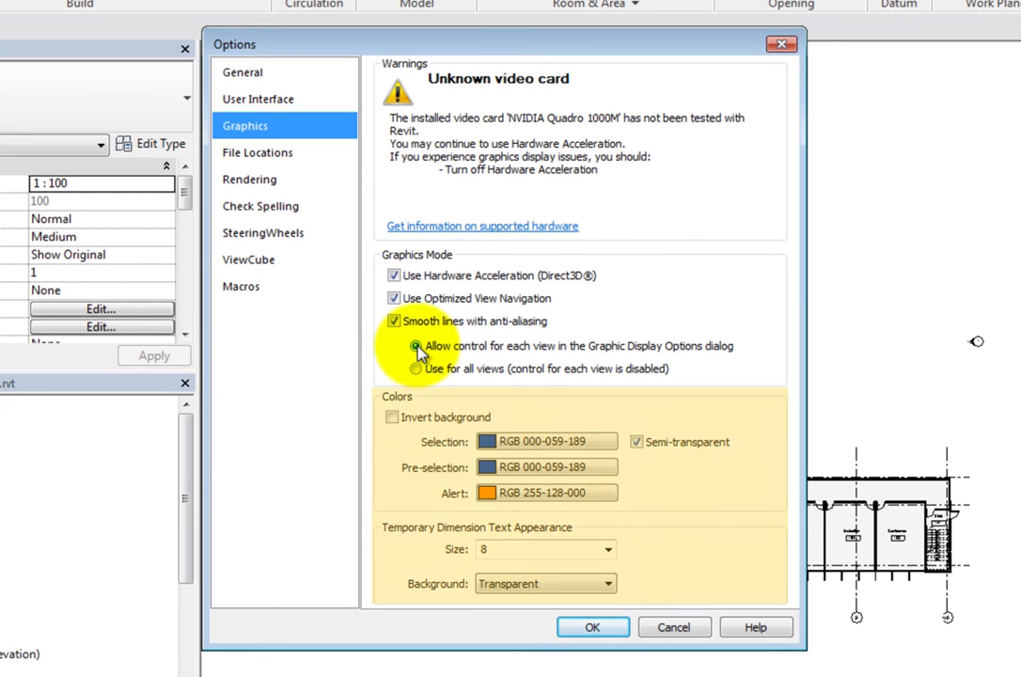
click(392, 419)
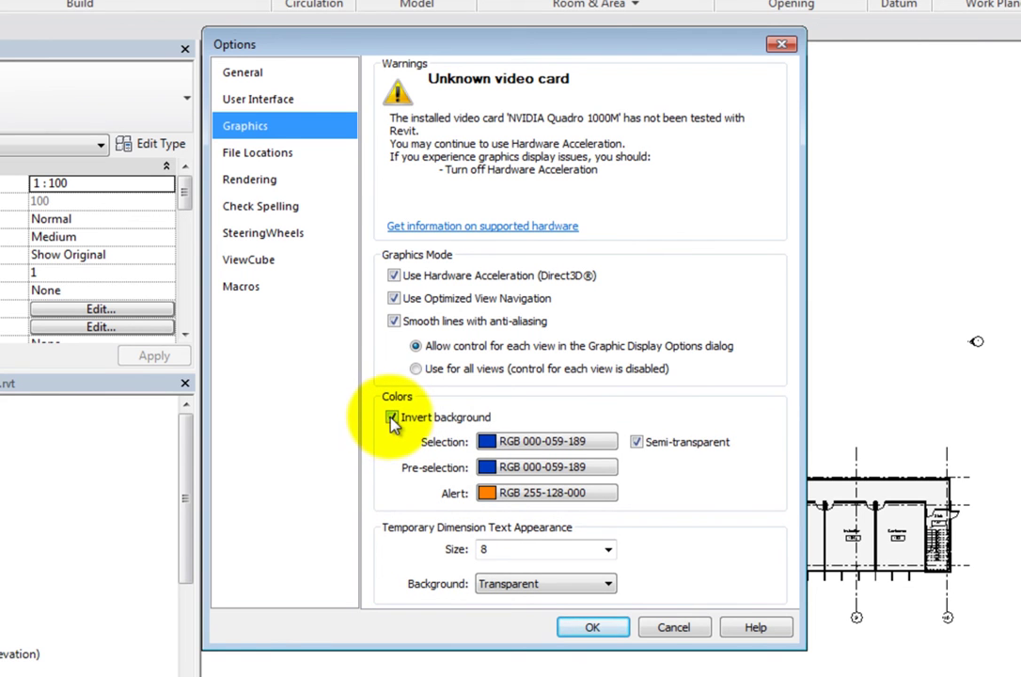
click(391, 419)
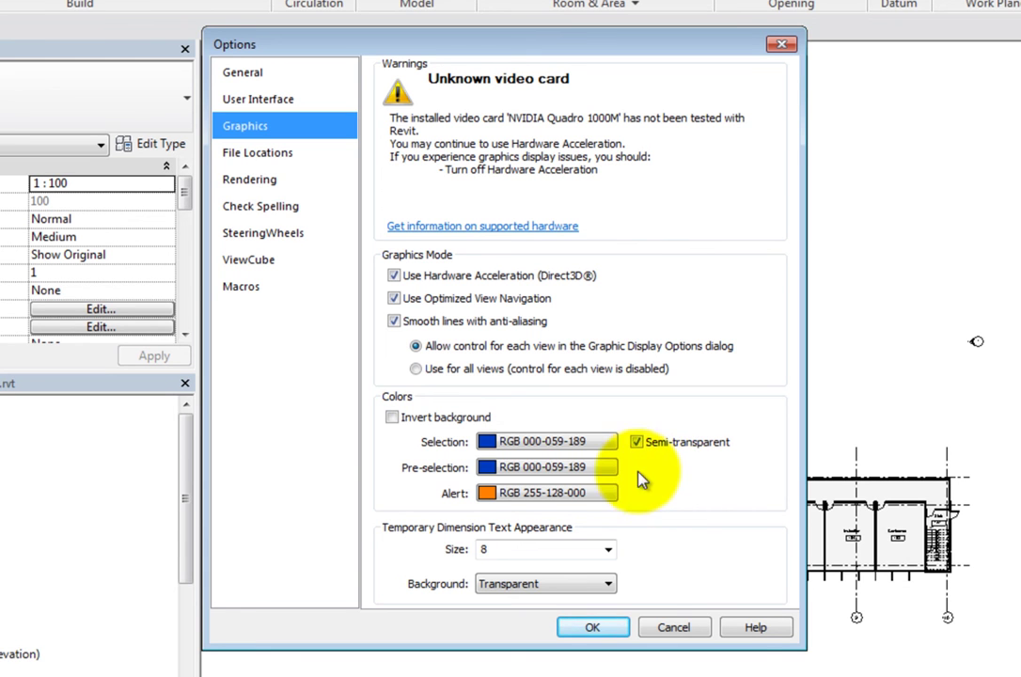
click(580, 442)
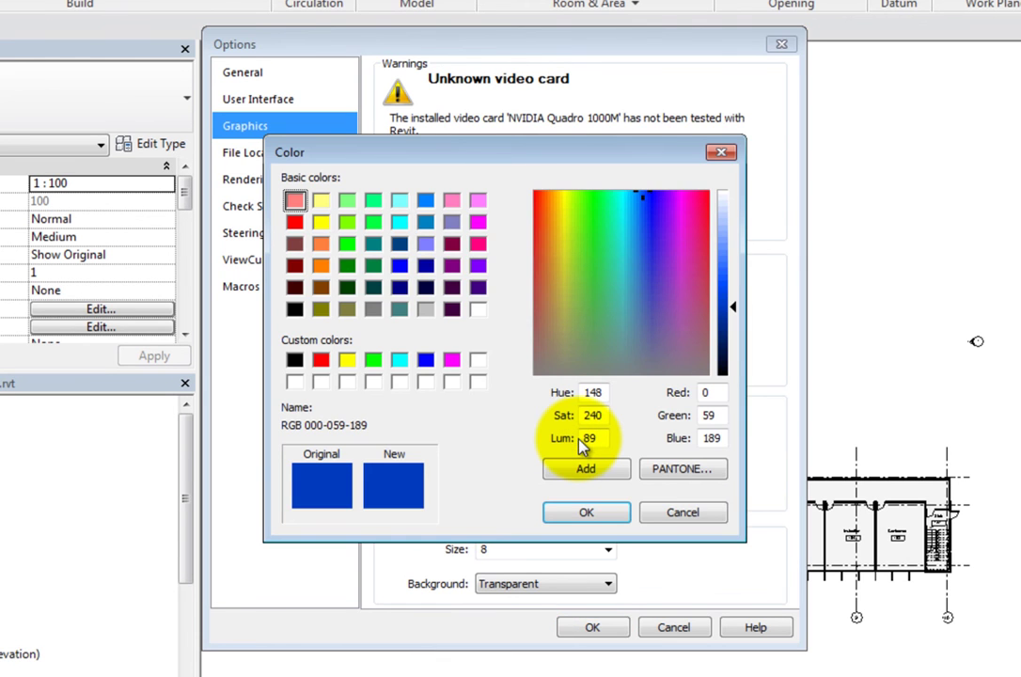
click(649, 512)
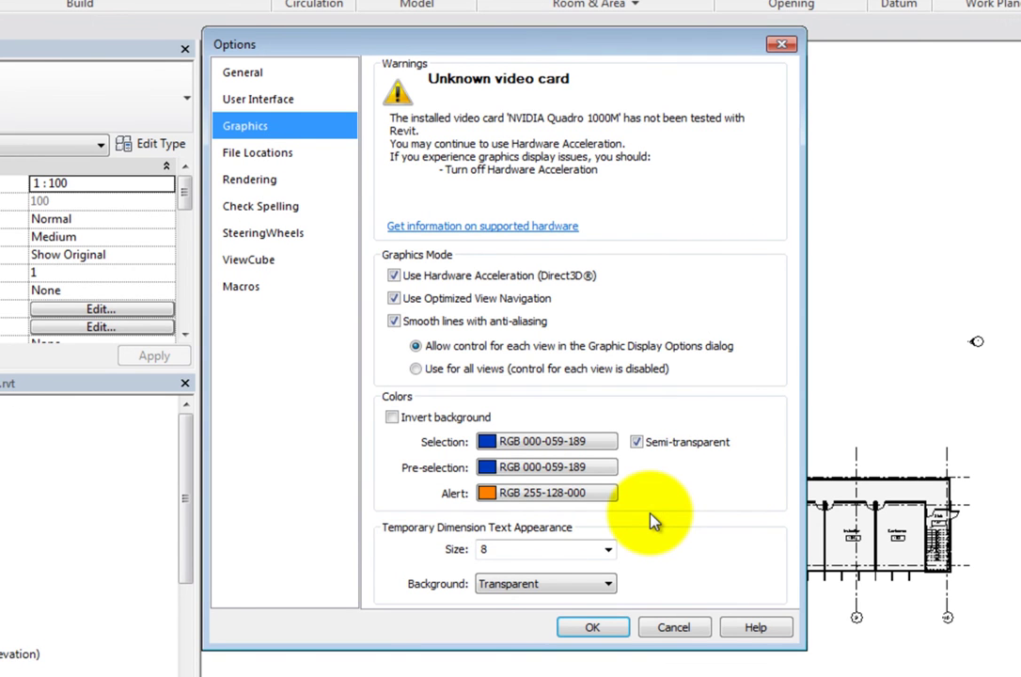
click(637, 441)
click(637, 442)
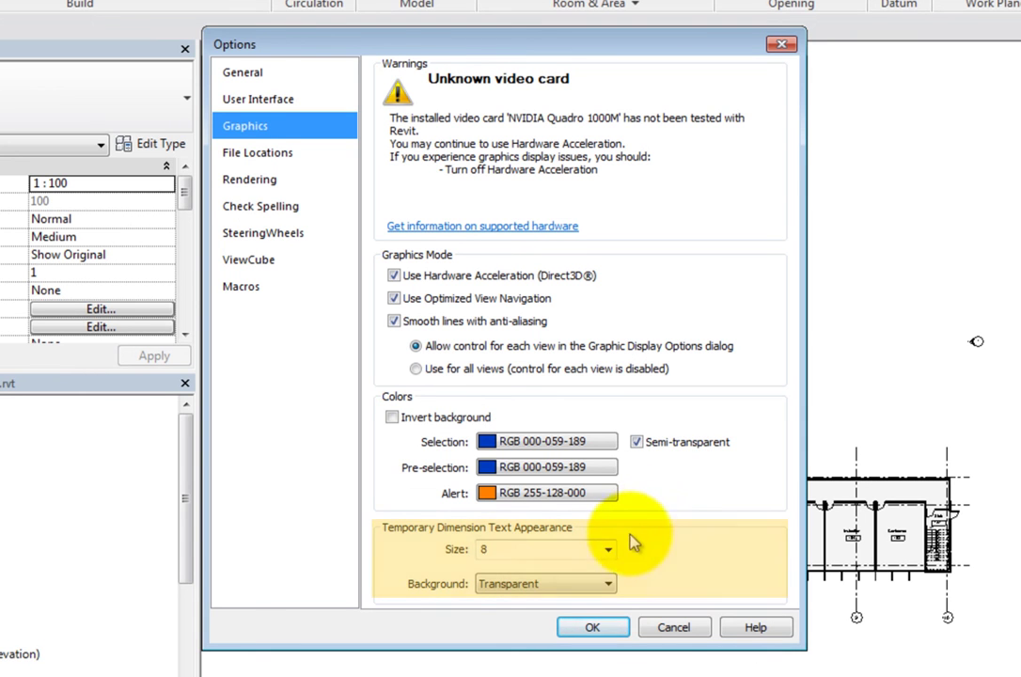
click(608, 550)
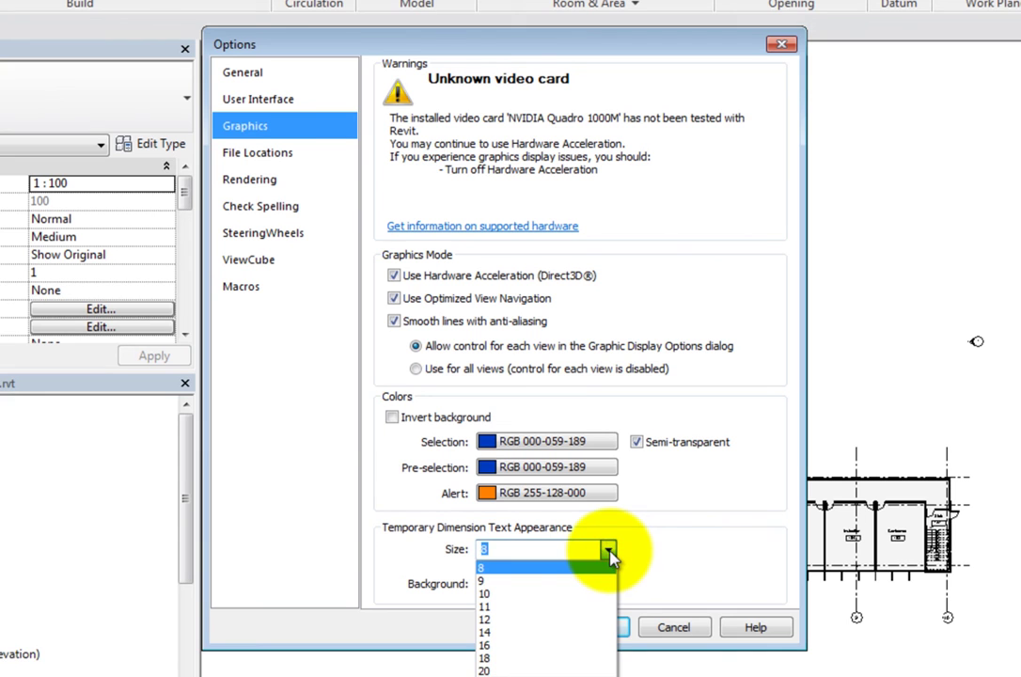
click(609, 553)
click(607, 584)
click(608, 584)
click(608, 556)
click(609, 560)
click(608, 583)
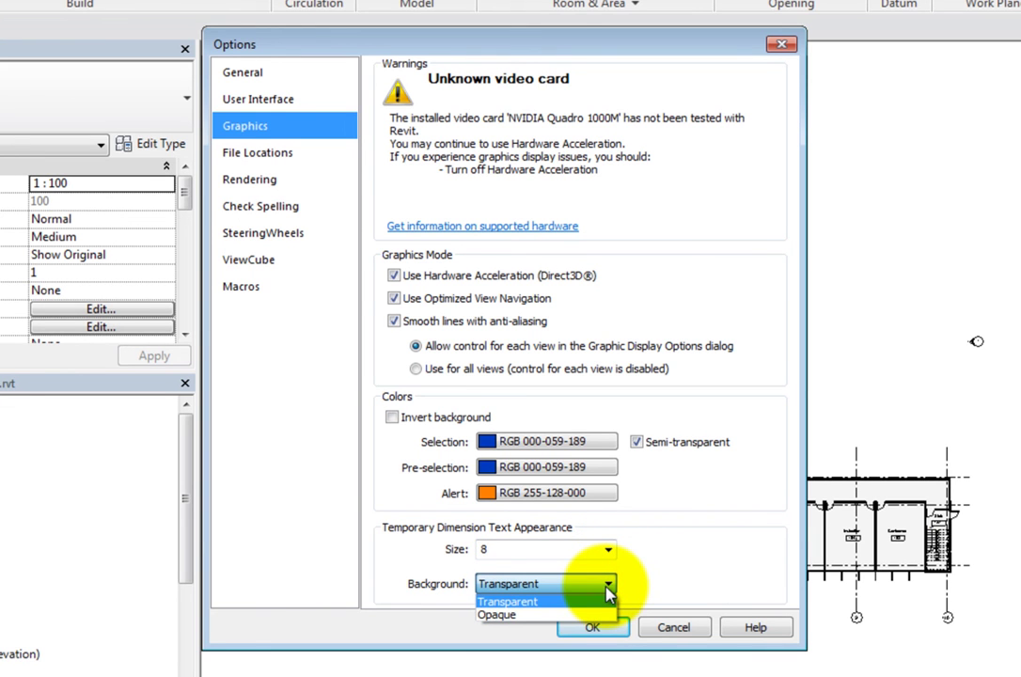
click(607, 587)
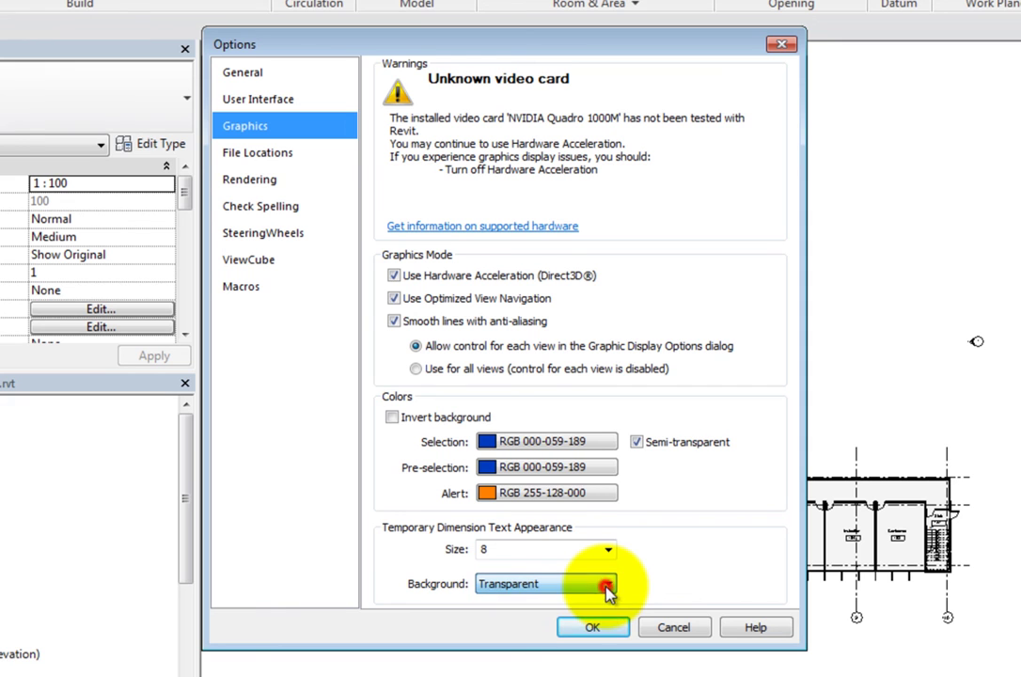
Step: On File Locations, cancel adding a template from exercise_files and widen the template Name column
click(306, 158)
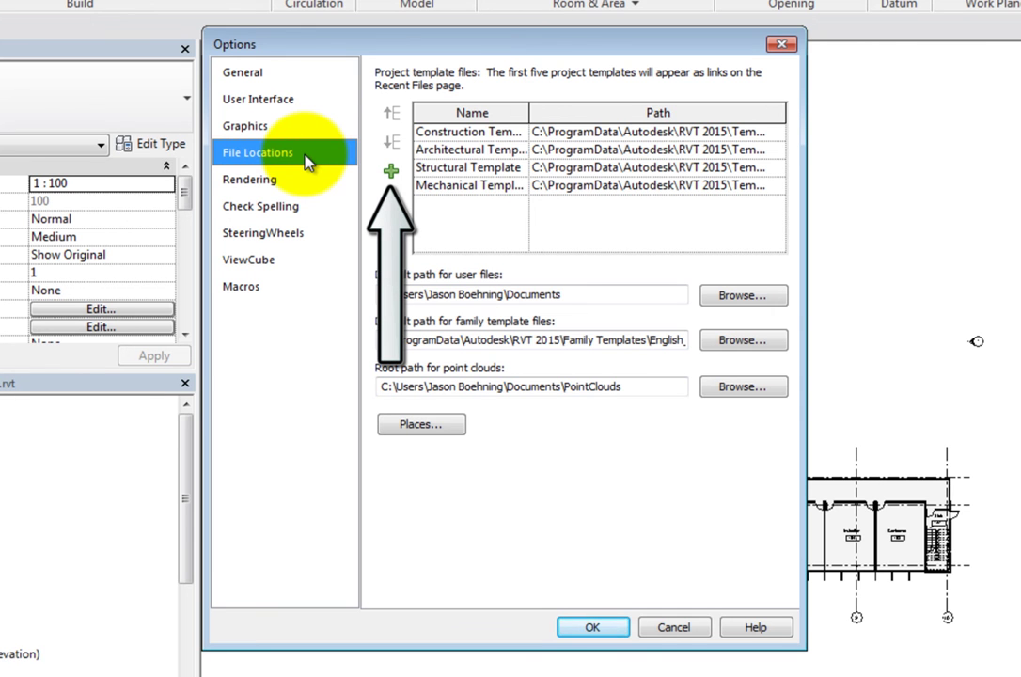
click(393, 177)
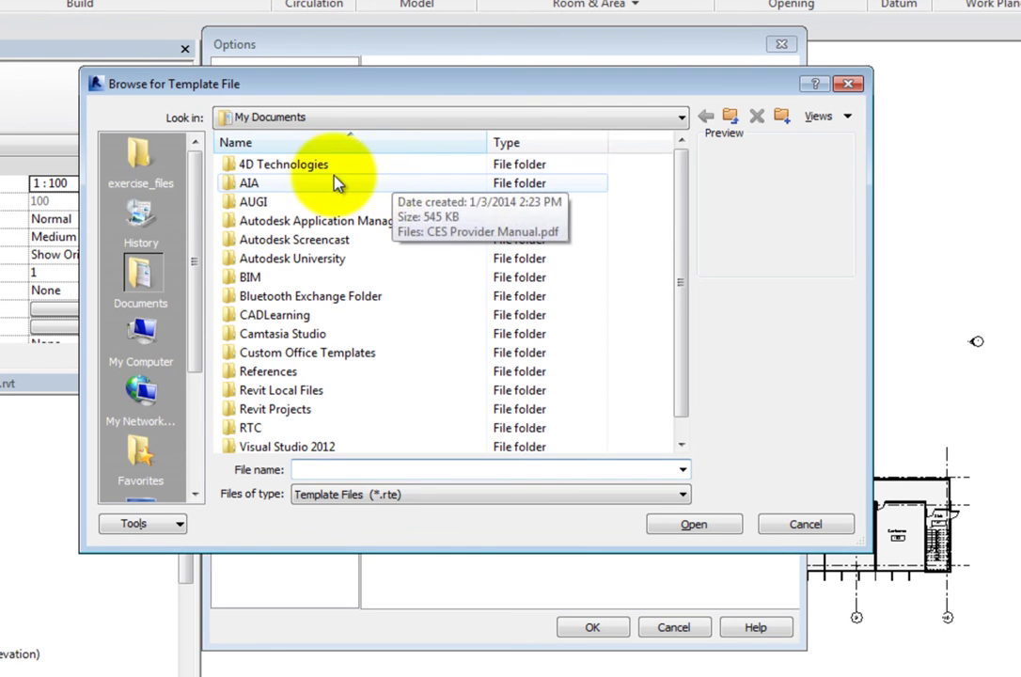
click(143, 160)
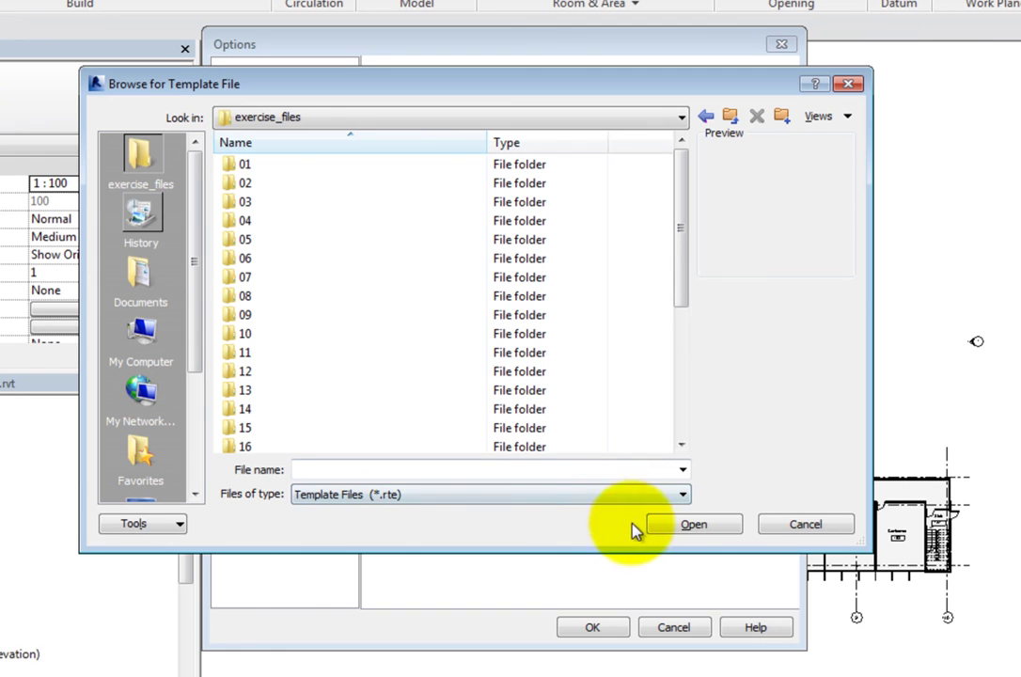
click(805, 527)
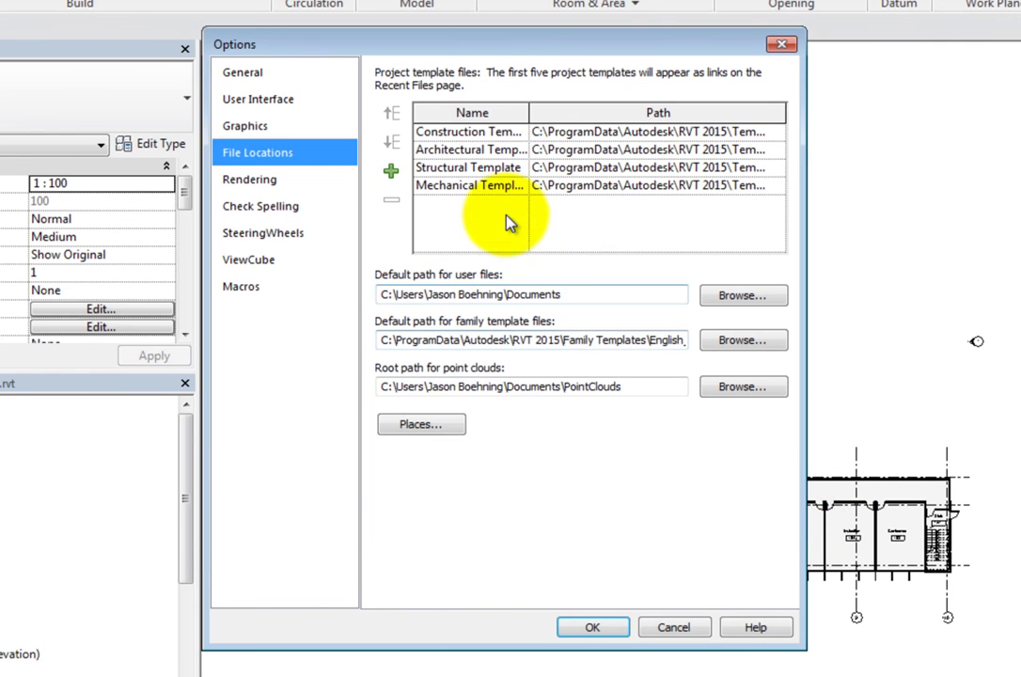
drag(531, 121, 560, 122)
click(545, 133)
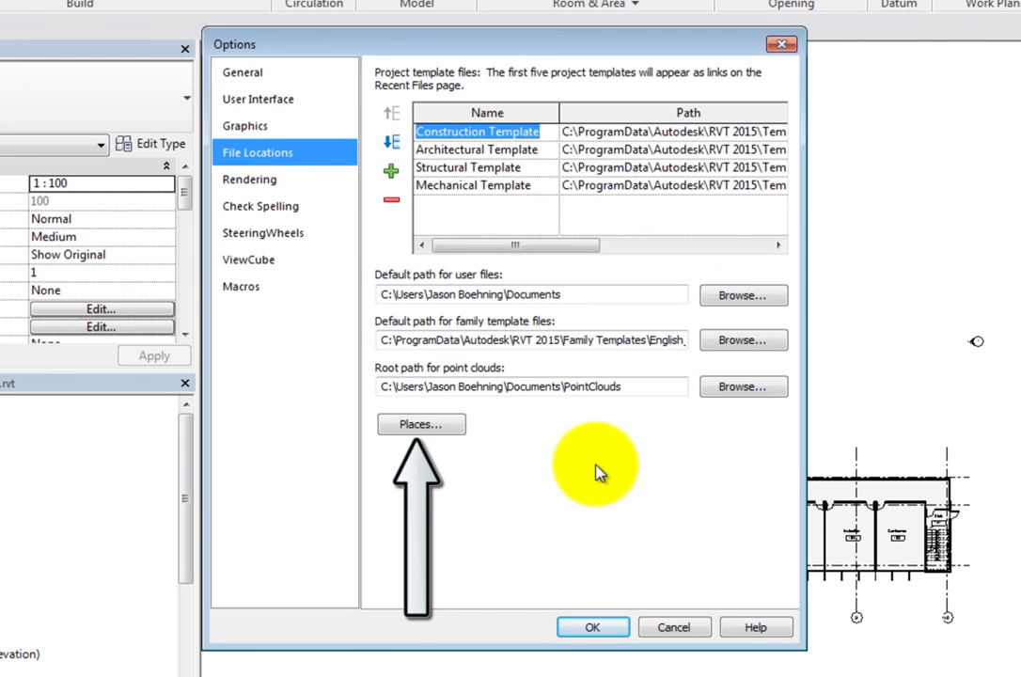
Step: Move Imperial Detail Library up and back down in Places, then show the Rendering options
click(438, 425)
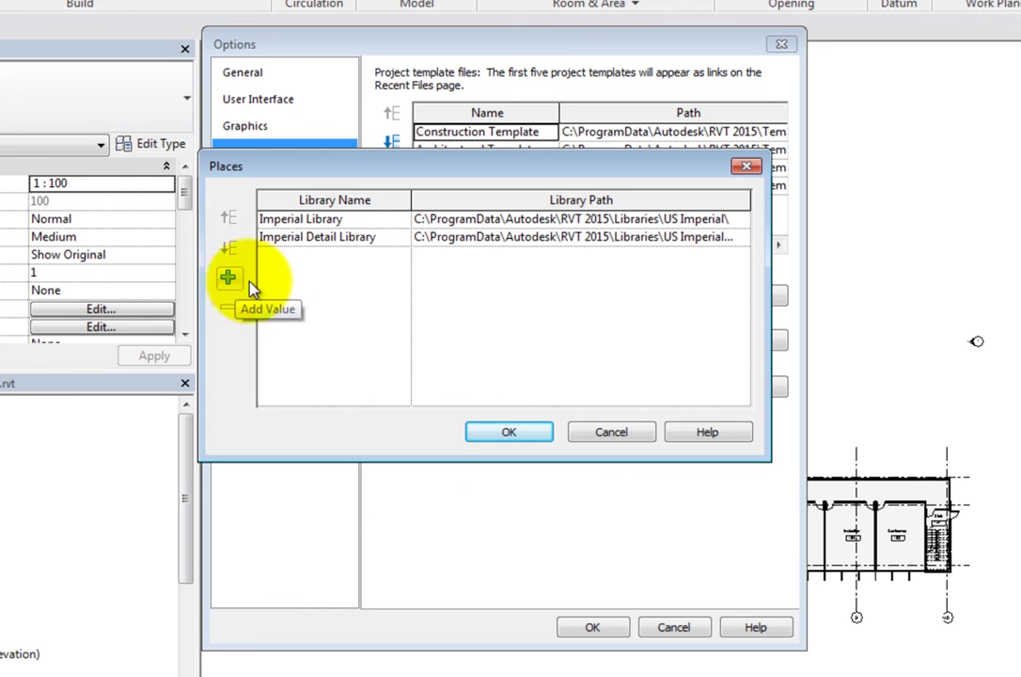
click(382, 237)
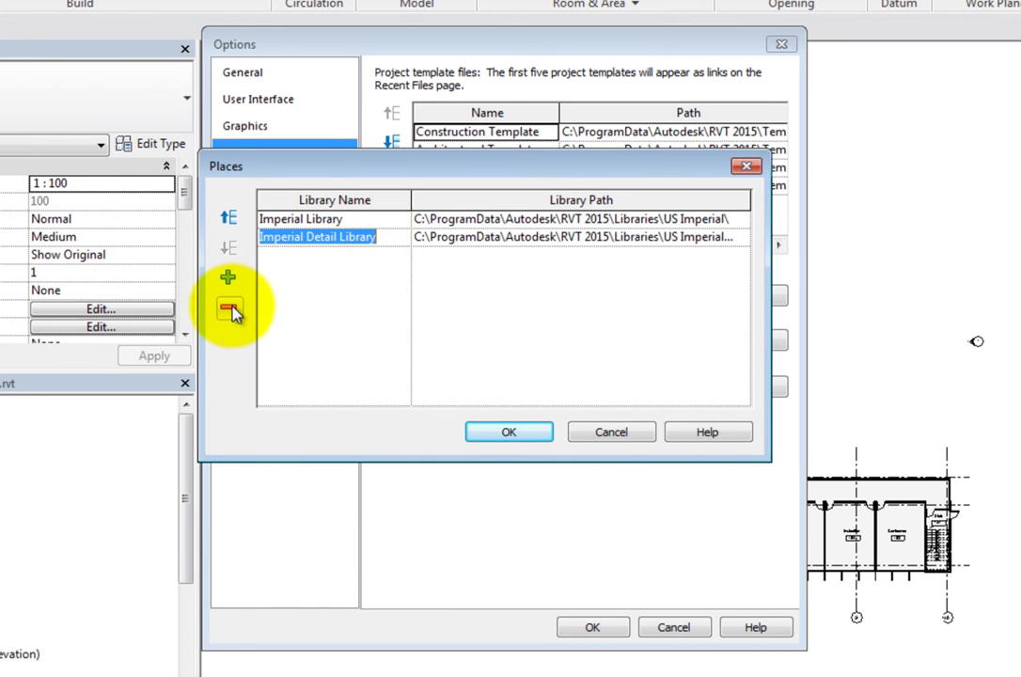
click(233, 220)
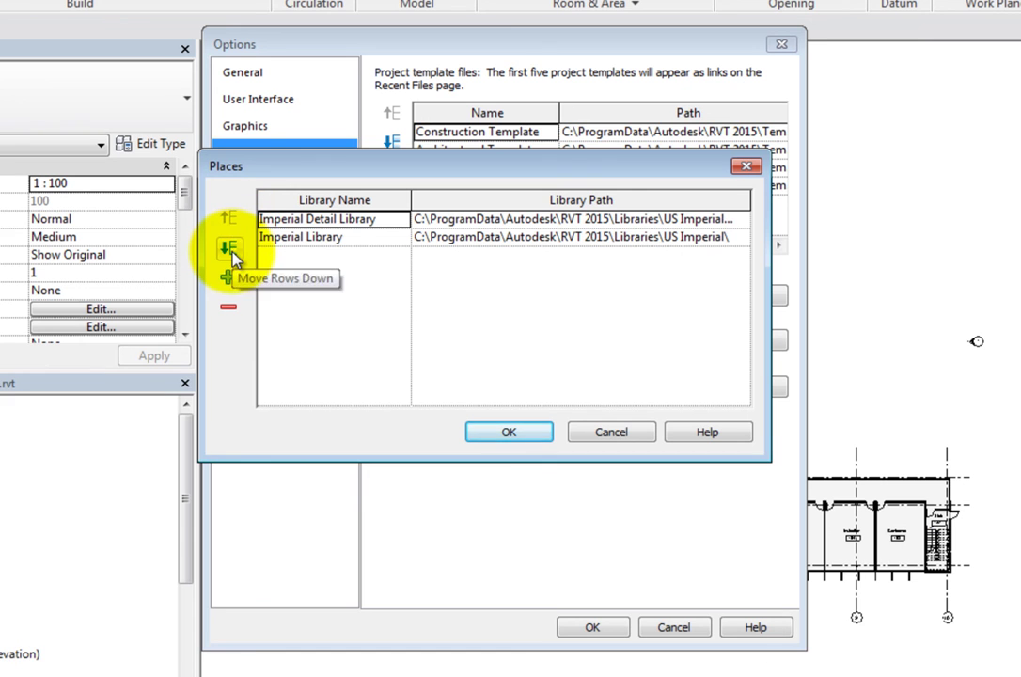
click(230, 249)
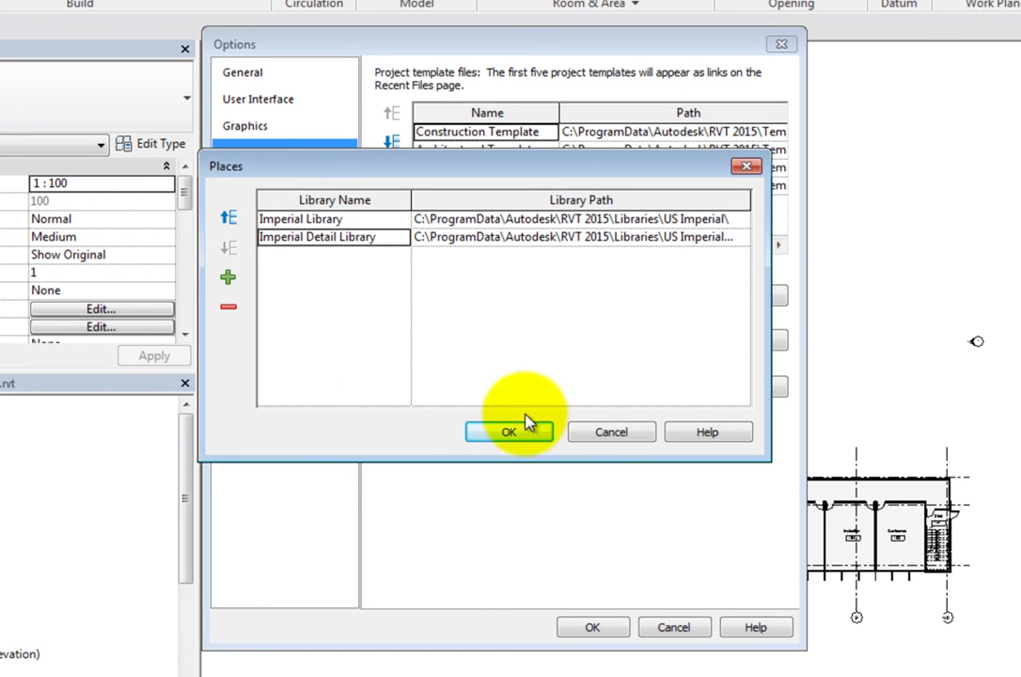
click(598, 432)
click(284, 180)
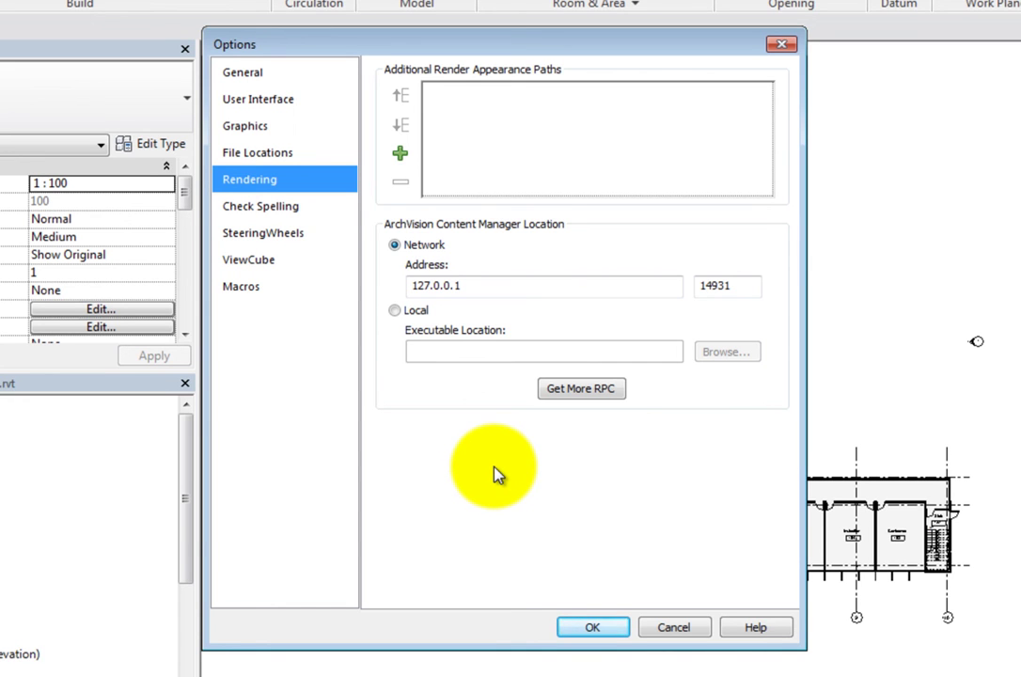
Step: Look through the Check Spelling, SteeringWheels and ViewCube pages, ending on the Macros page
click(307, 211)
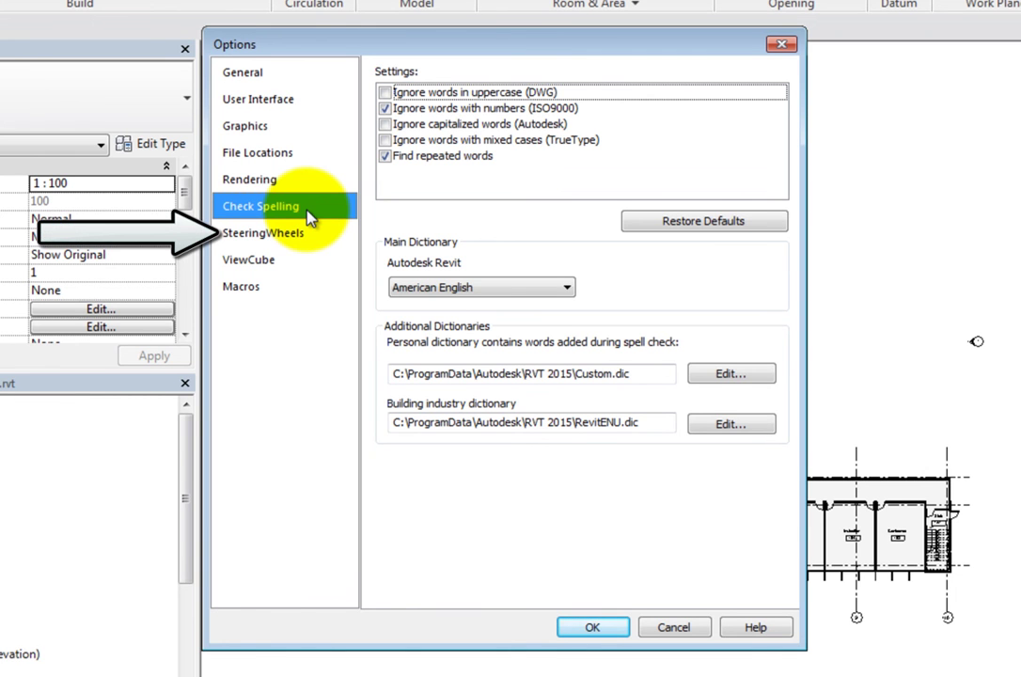
click(313, 238)
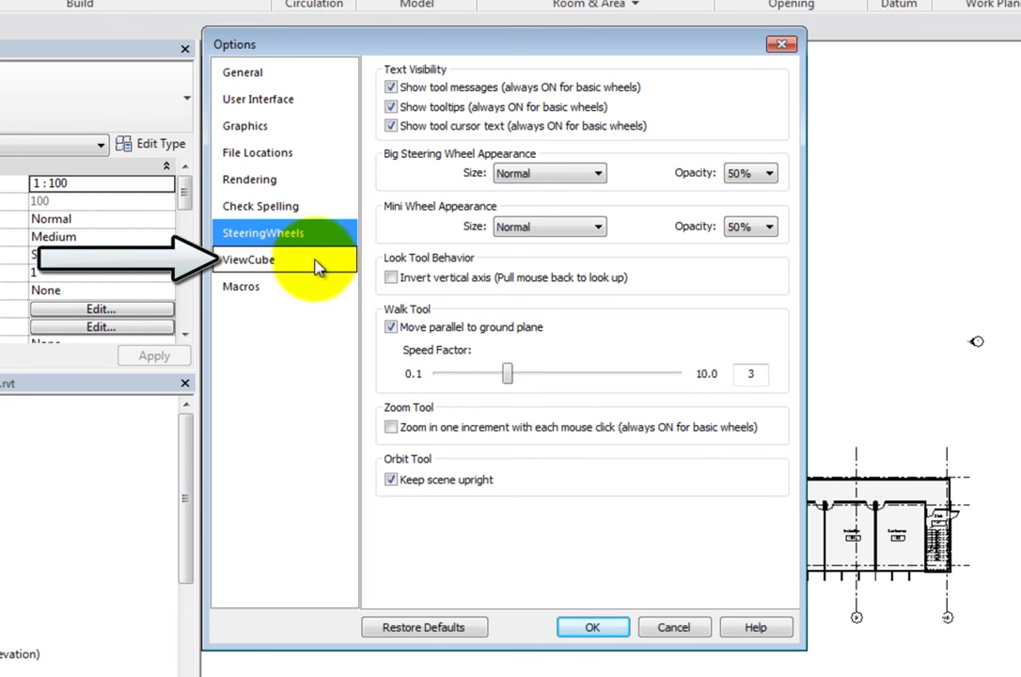
click(316, 268)
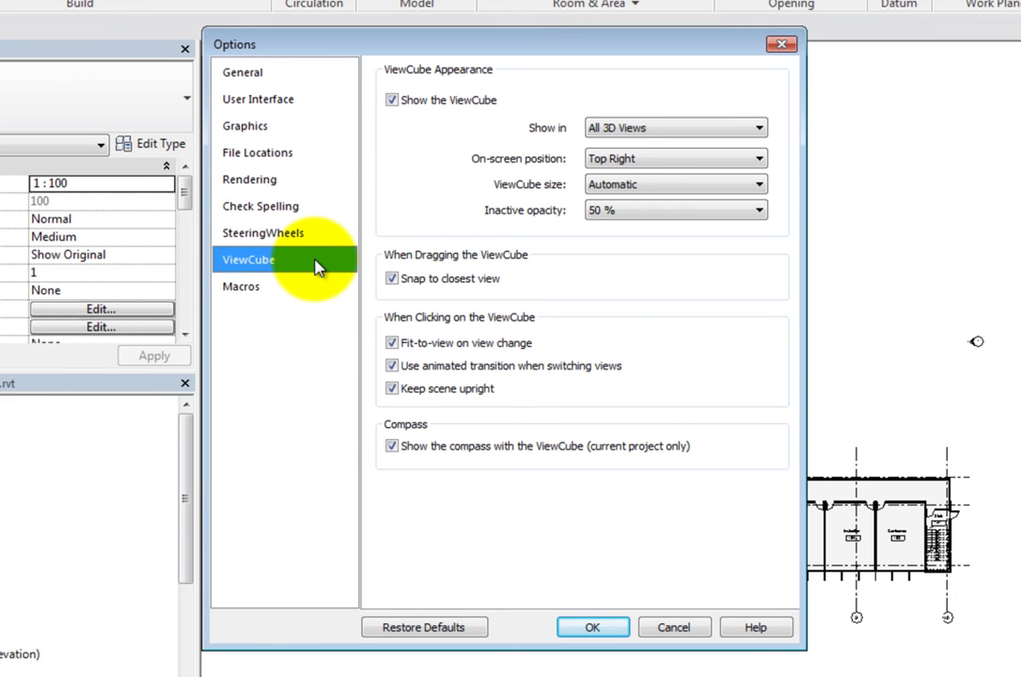
click(317, 289)
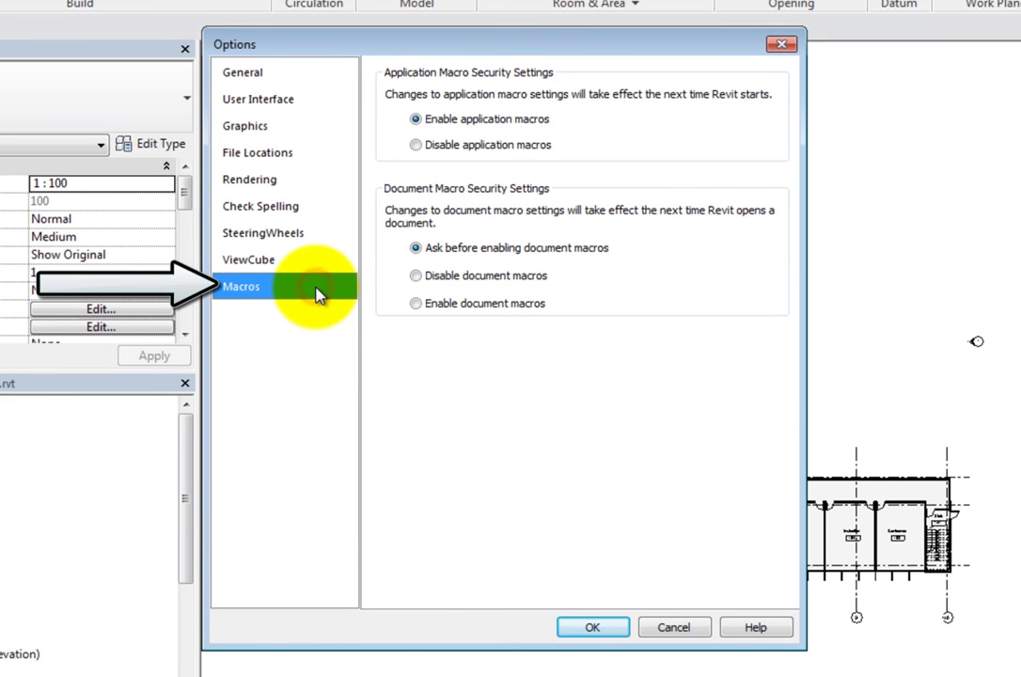